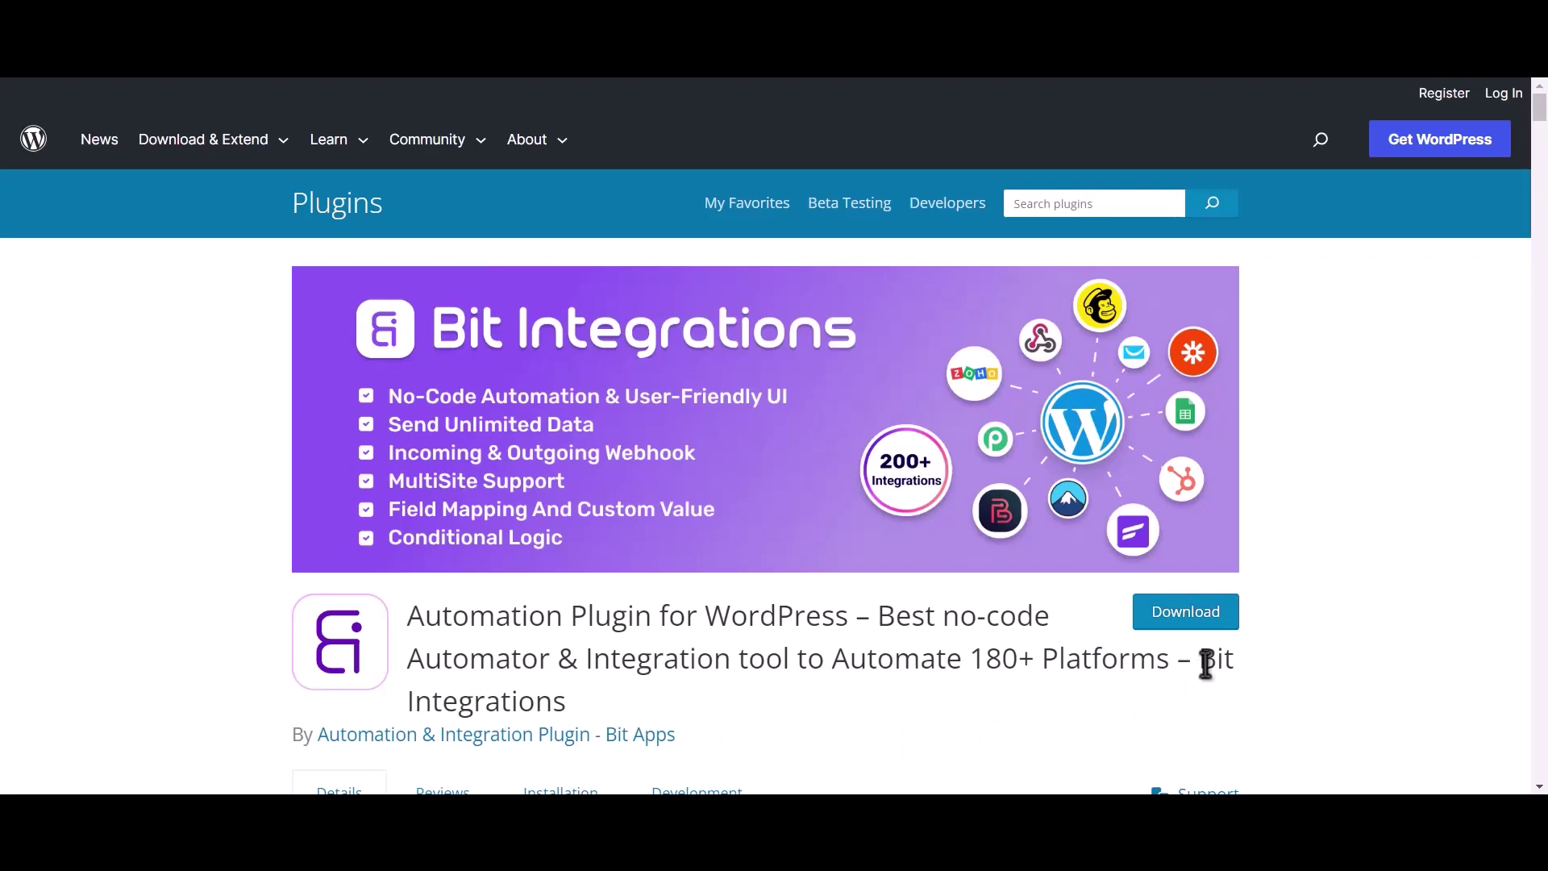
Step: Select the words 'Bit Integrations' at the end of the plugin listing title
drag(1200, 660, 1211, 685)
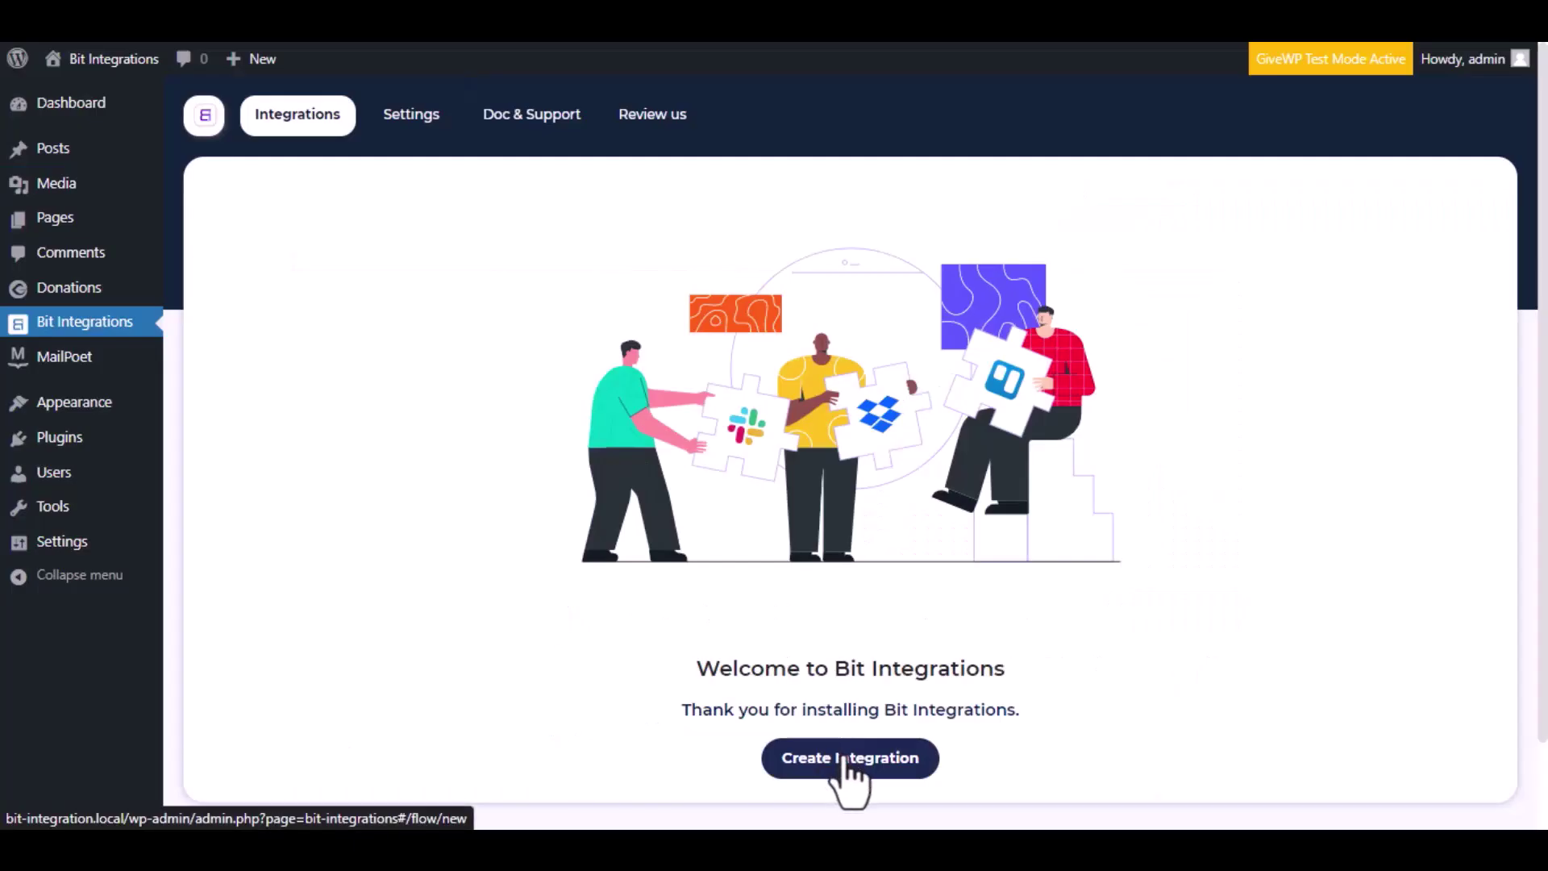
Step: Create an integration with the GiveWP trigger 'A user makes donation via form' on Donation Form
click(843, 759)
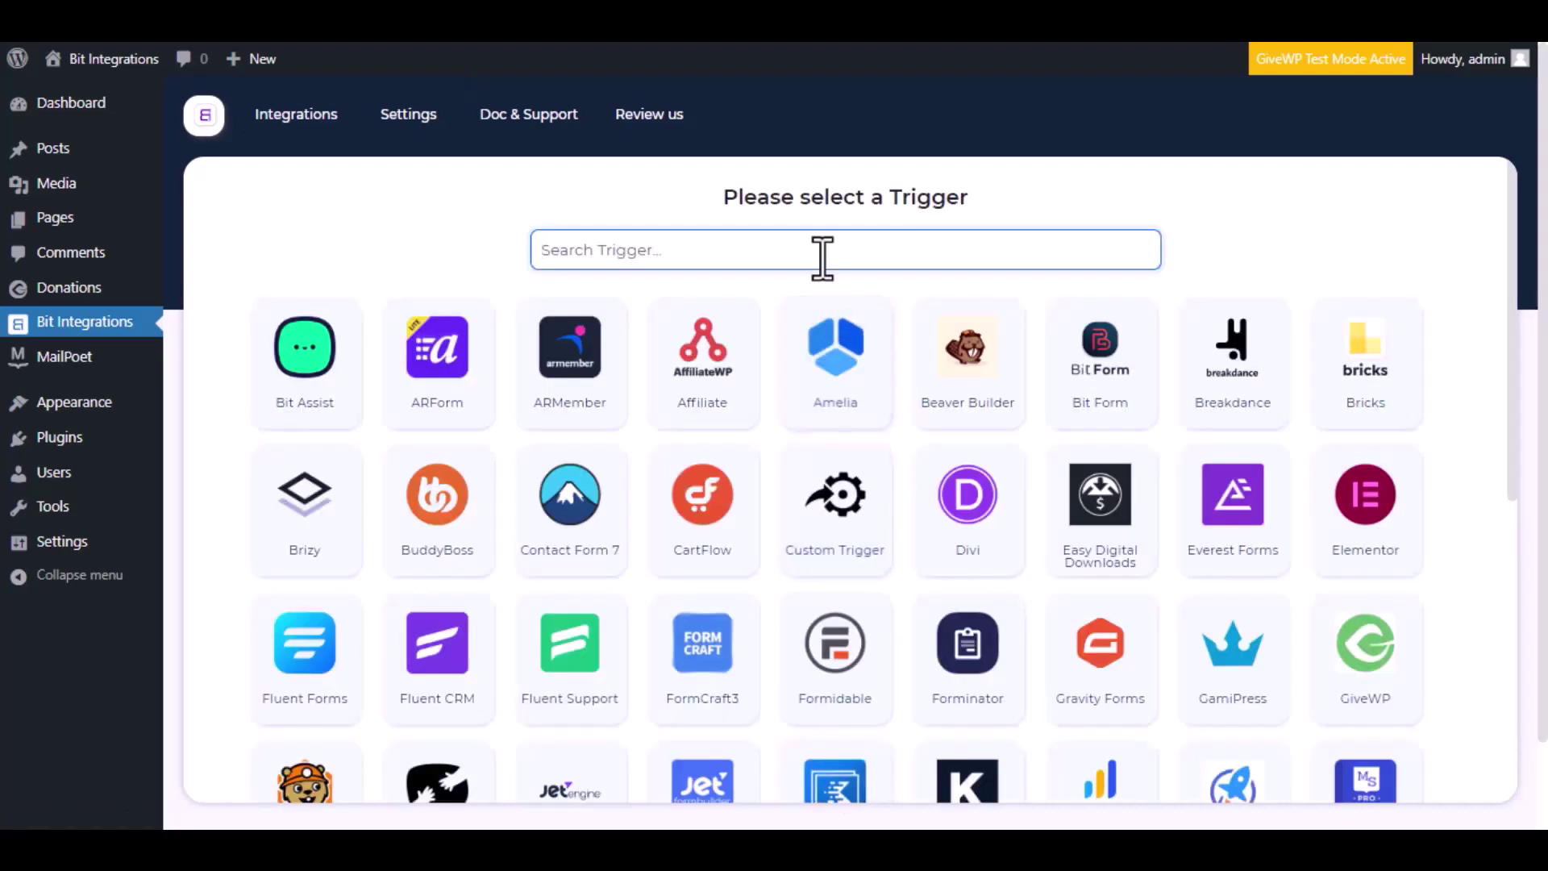
text(givewp)
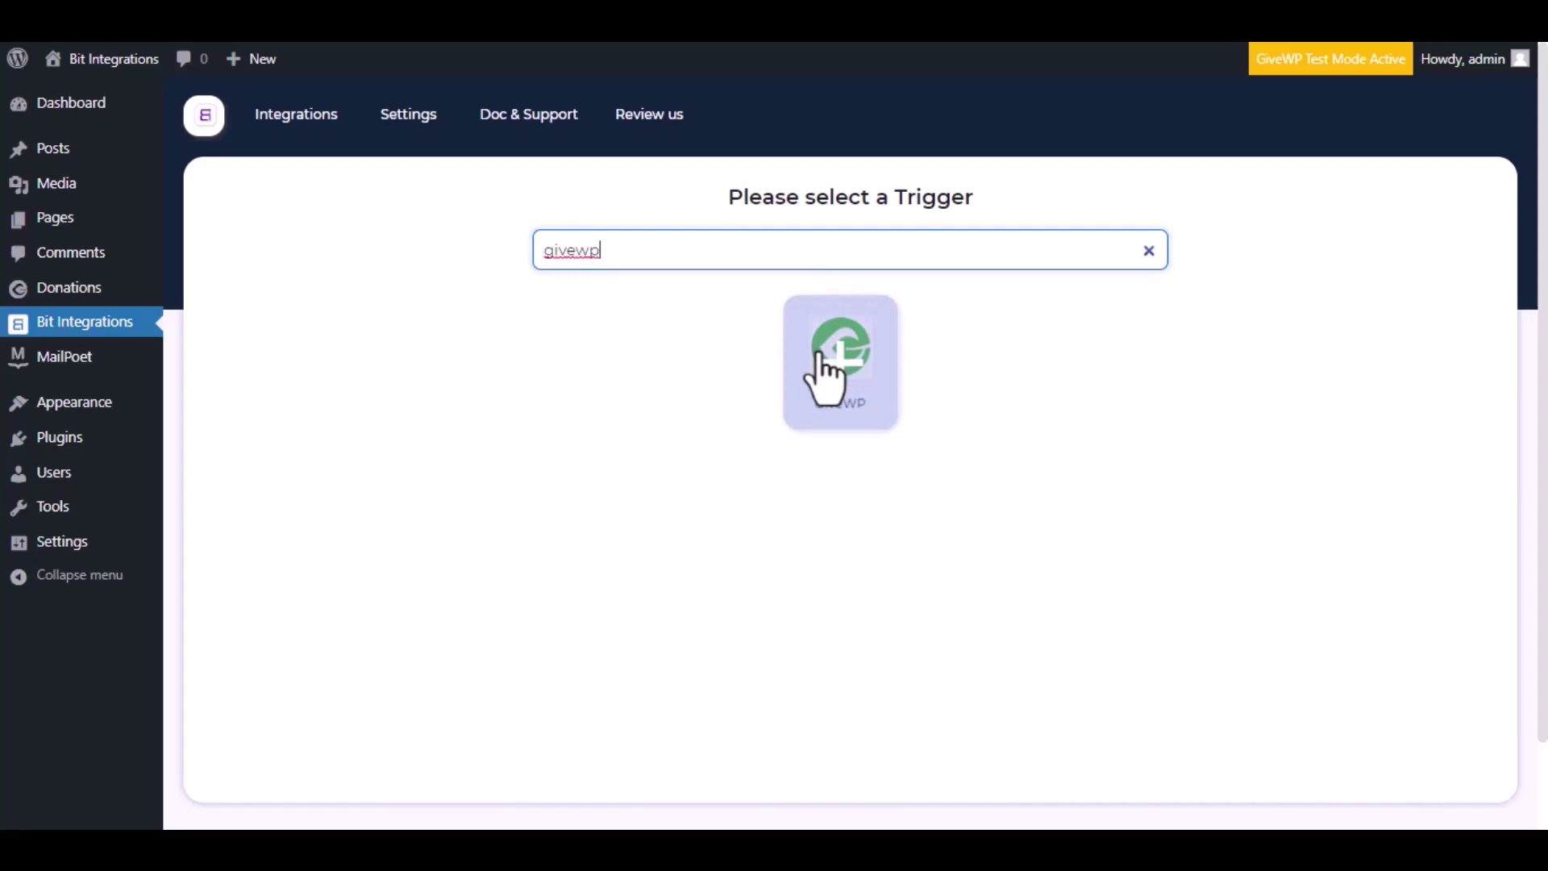
click(821, 358)
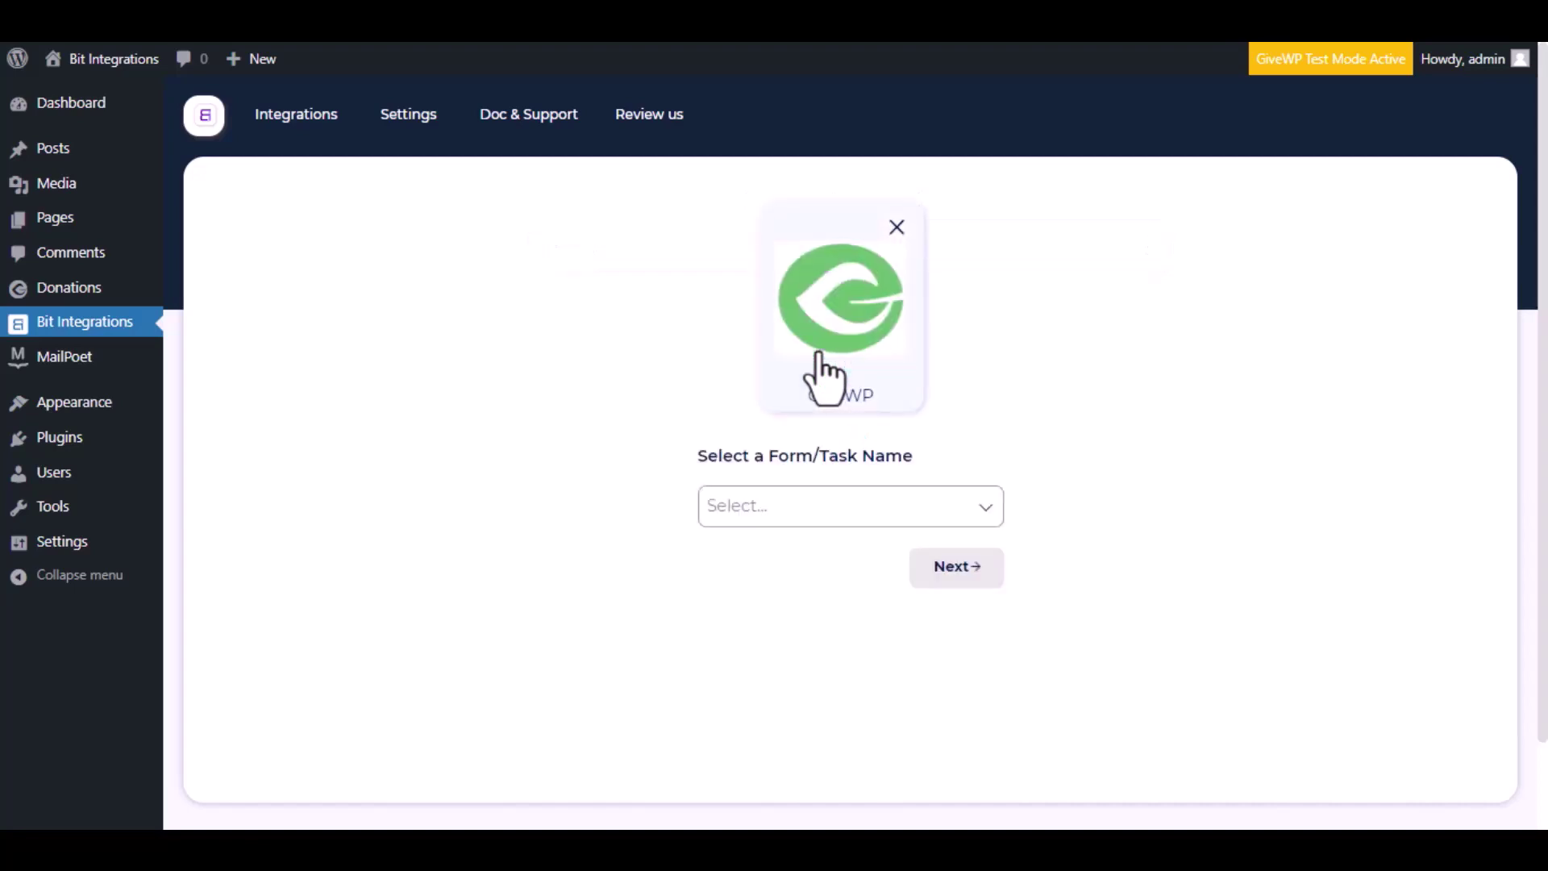
click(856, 511)
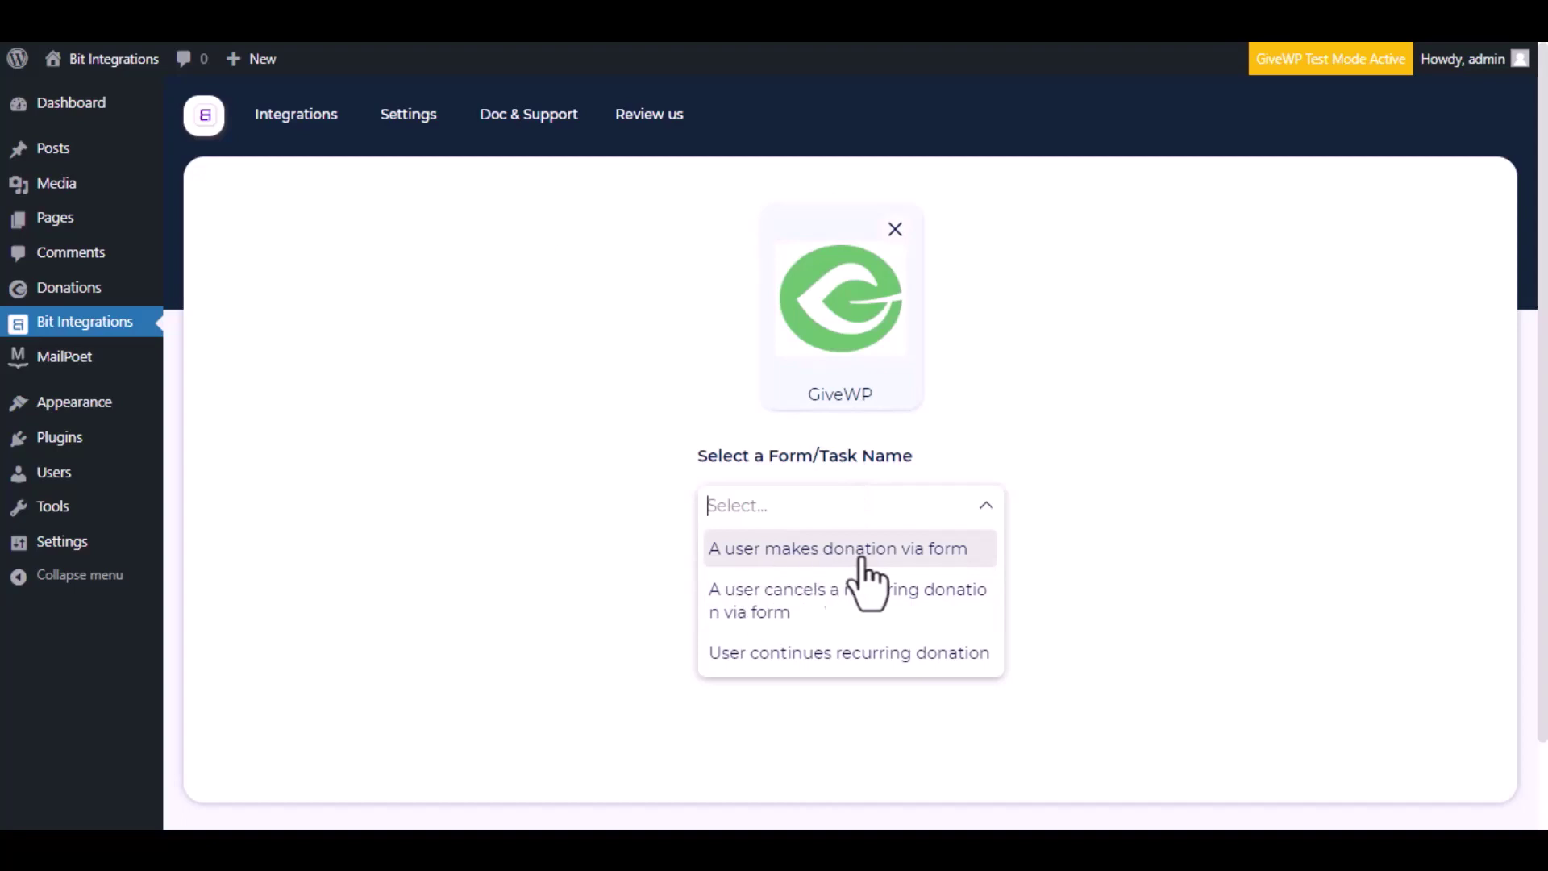
click(857, 552)
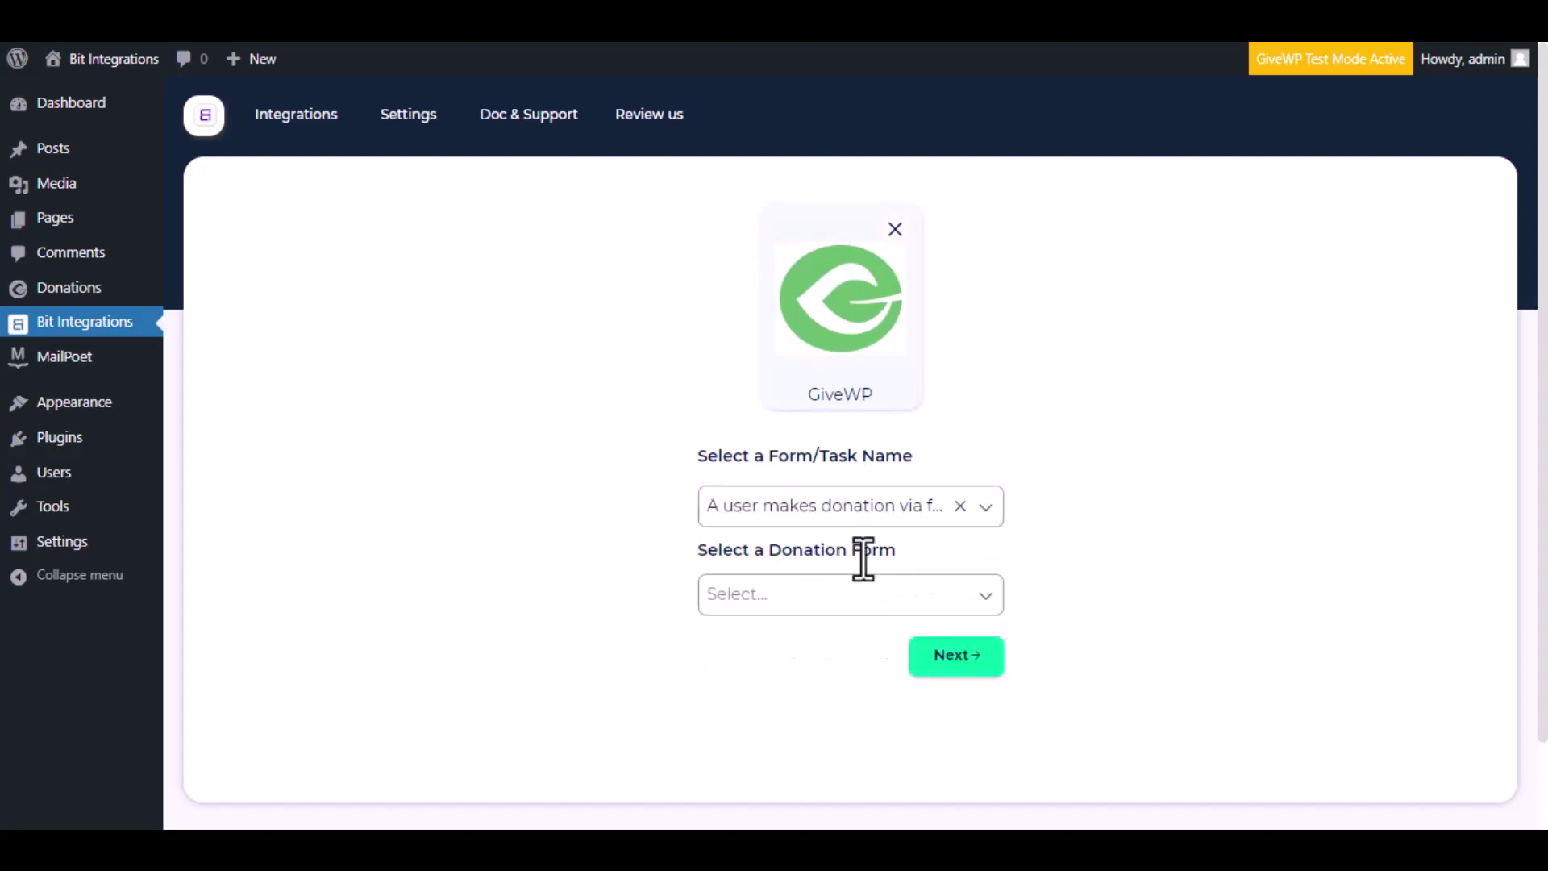
click(913, 605)
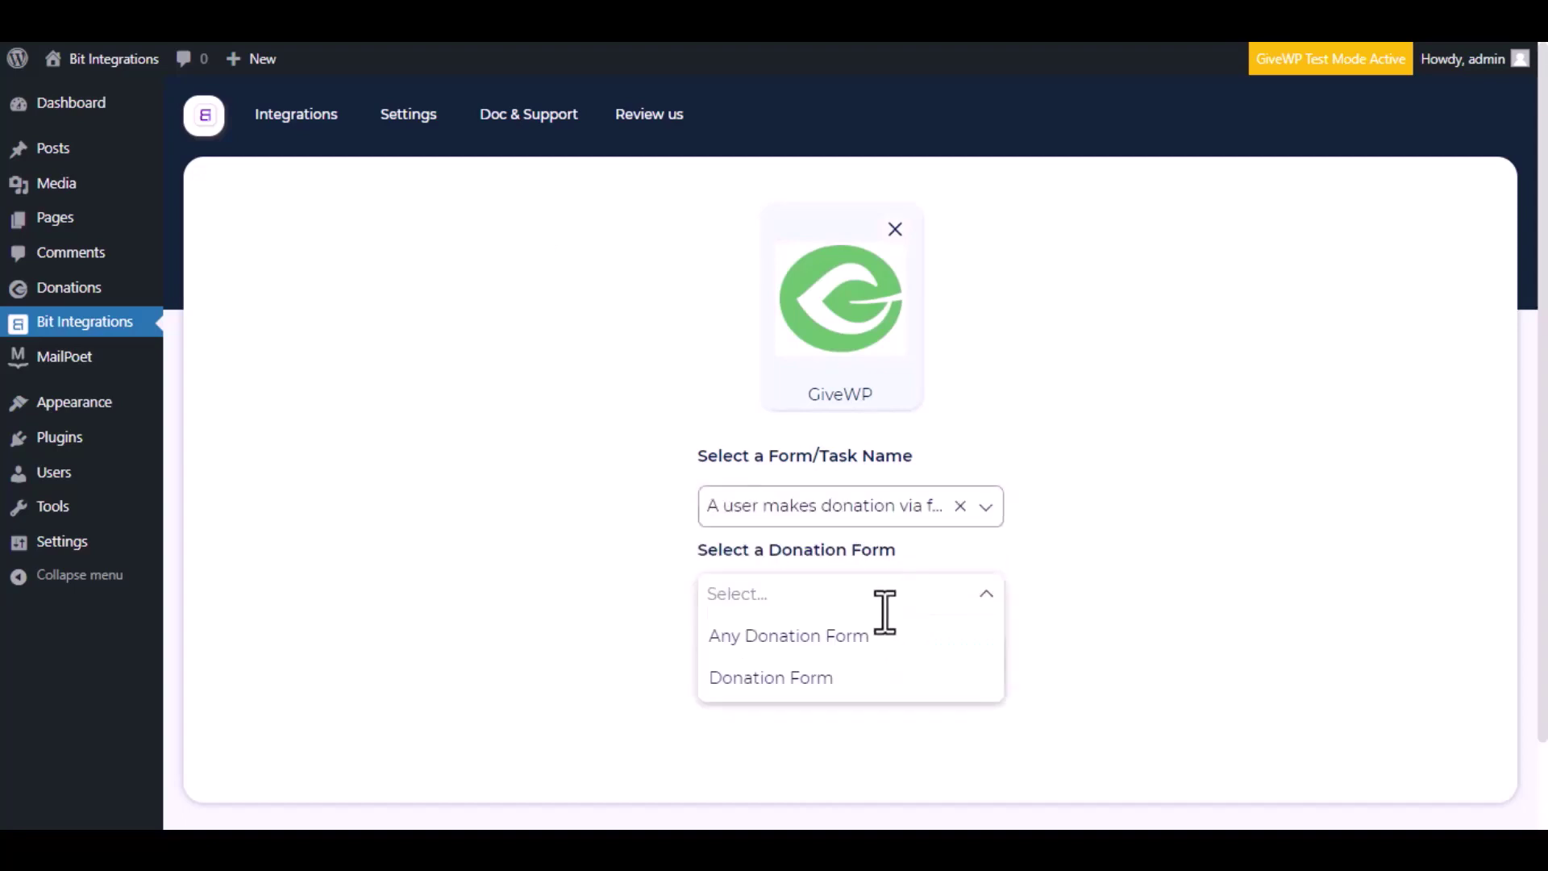
click(830, 678)
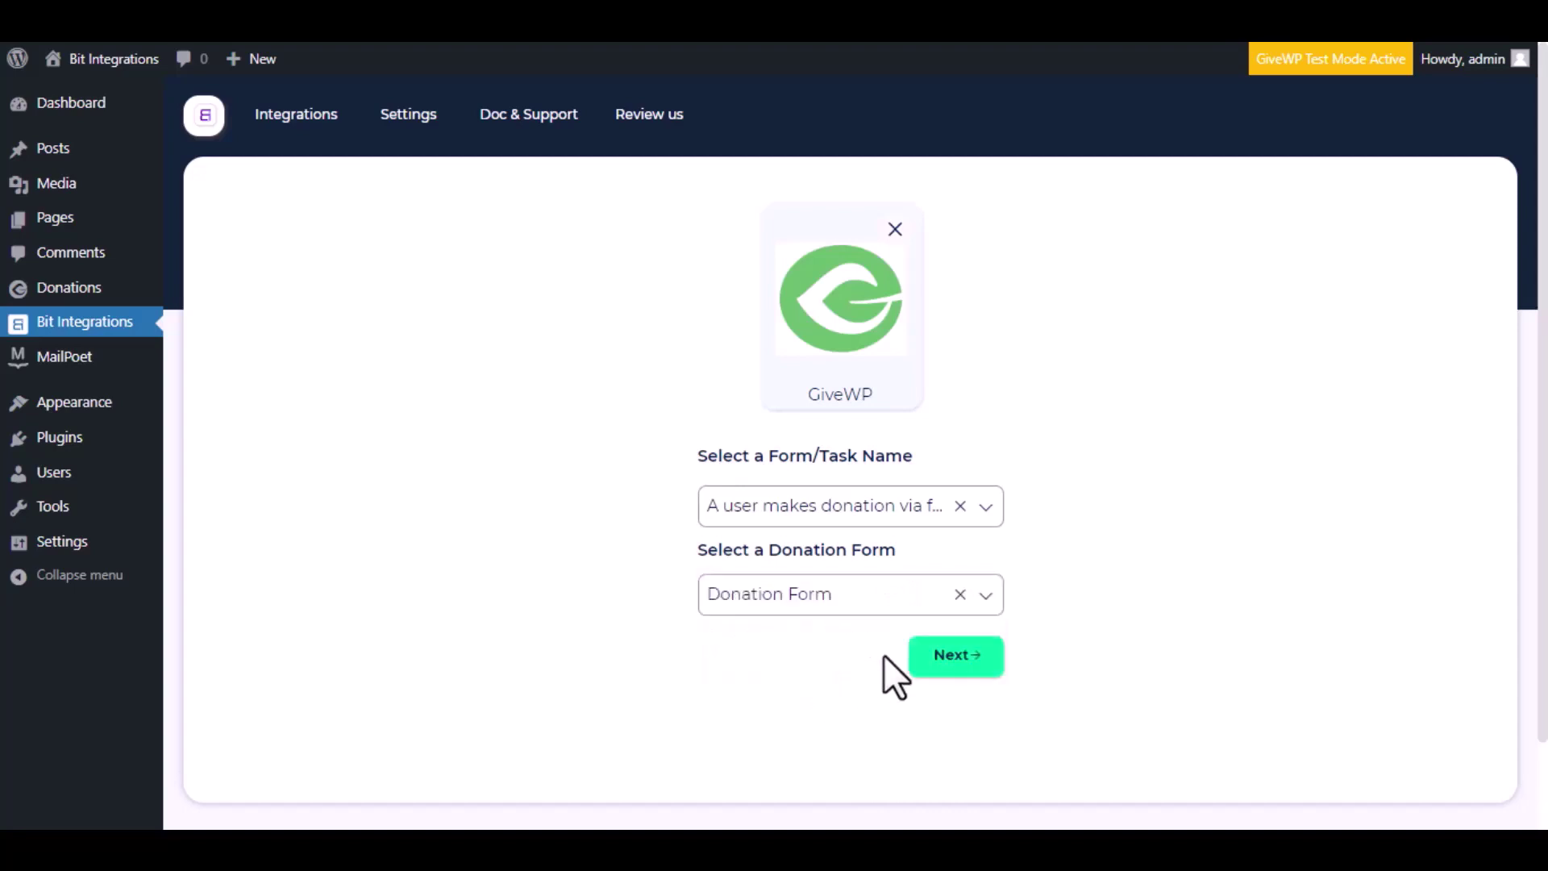
Step: Choose Zoho Recruit as the action and set its data center to zoho.com
click(960, 657)
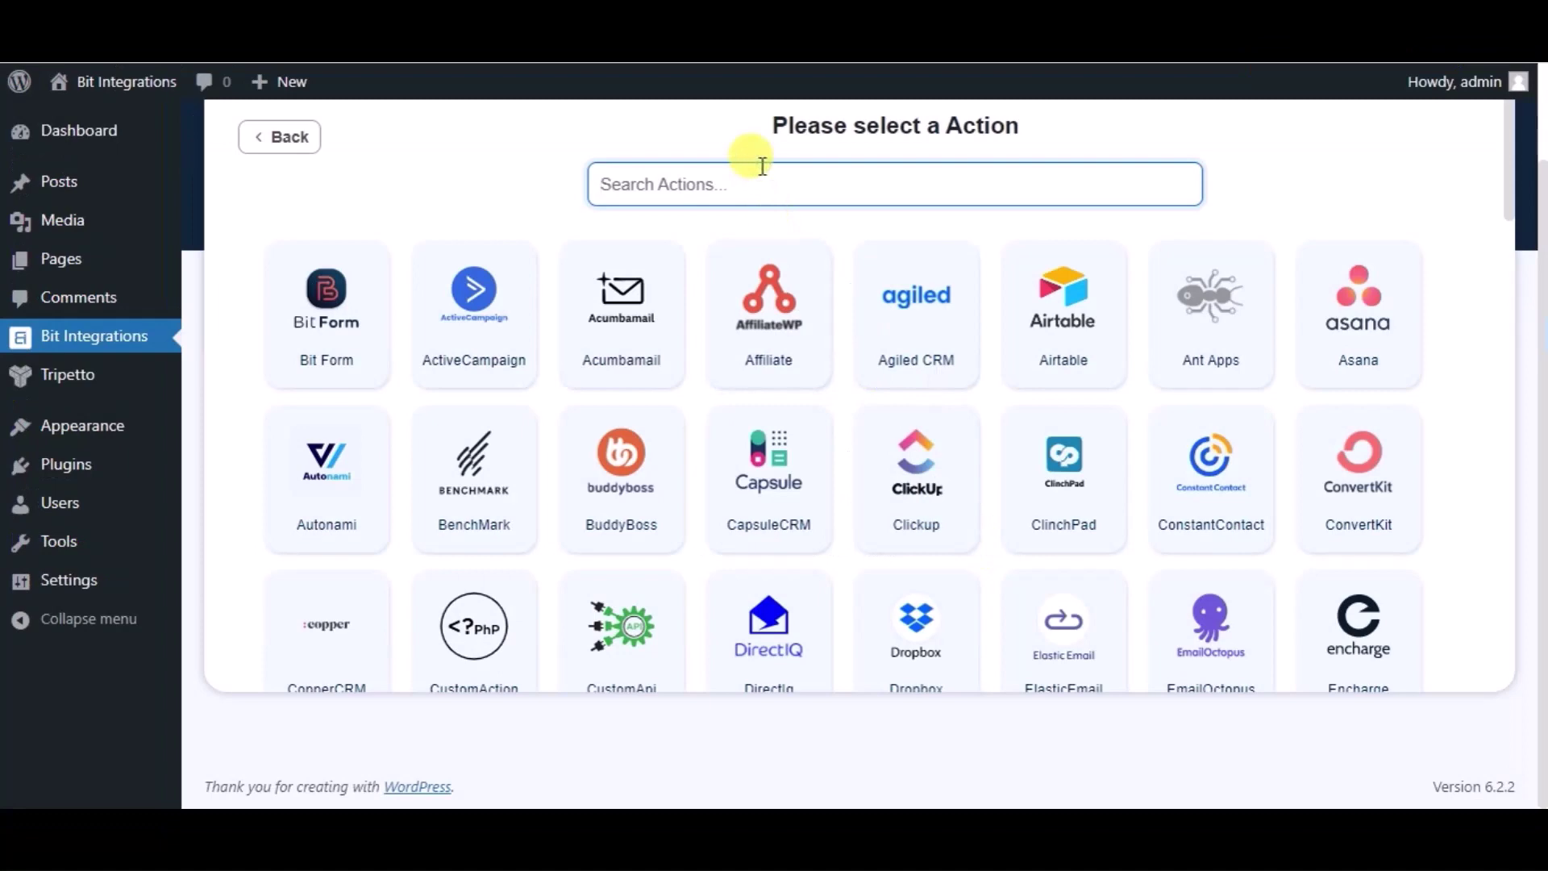
text(zoho)
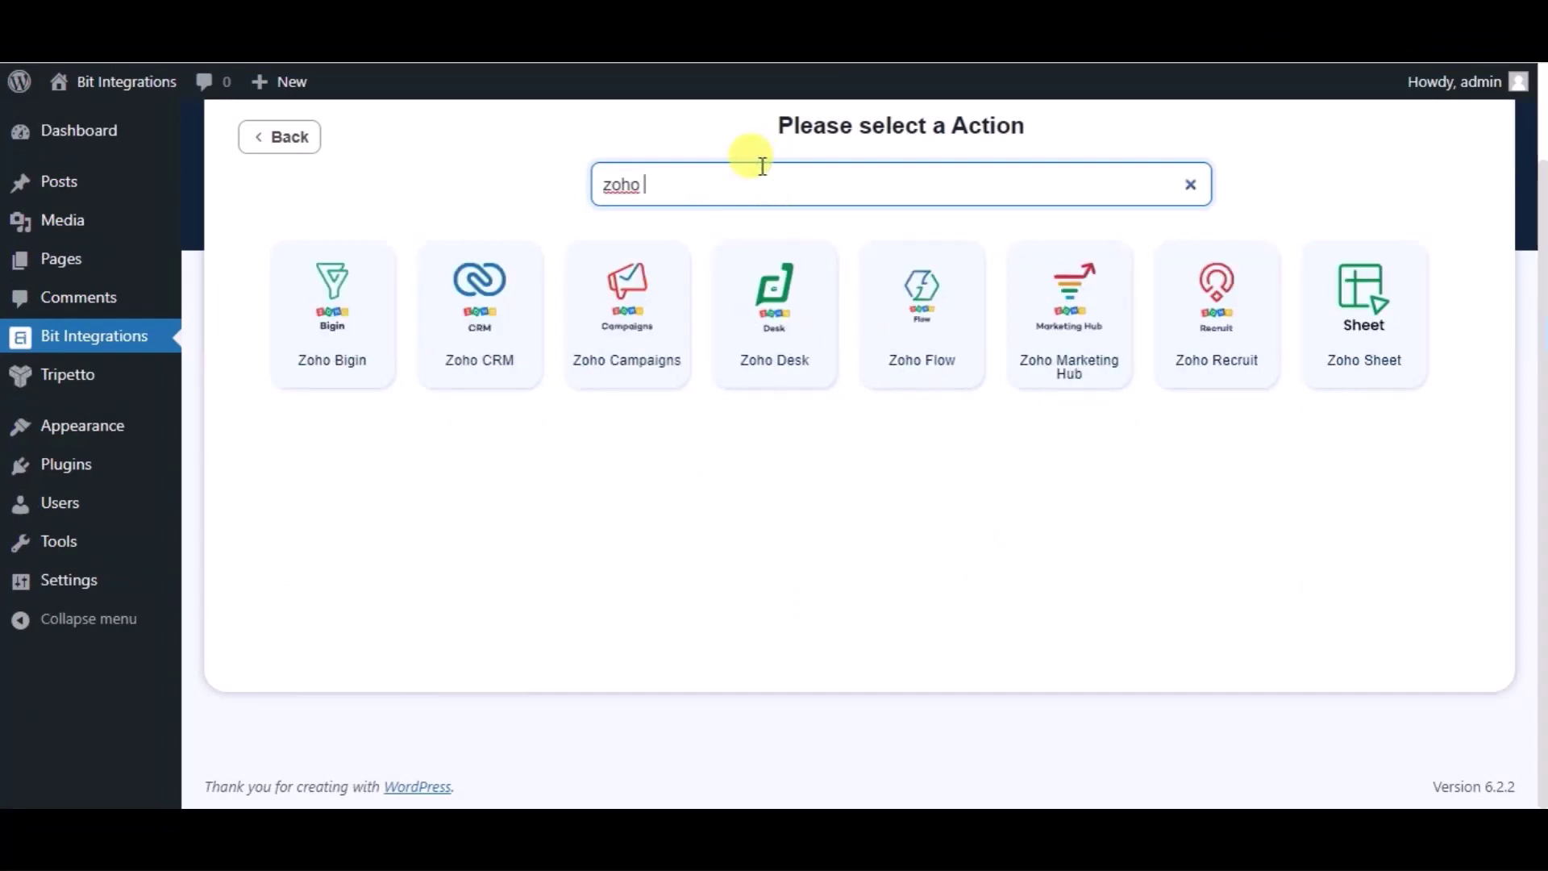
text( re)
click(810, 292)
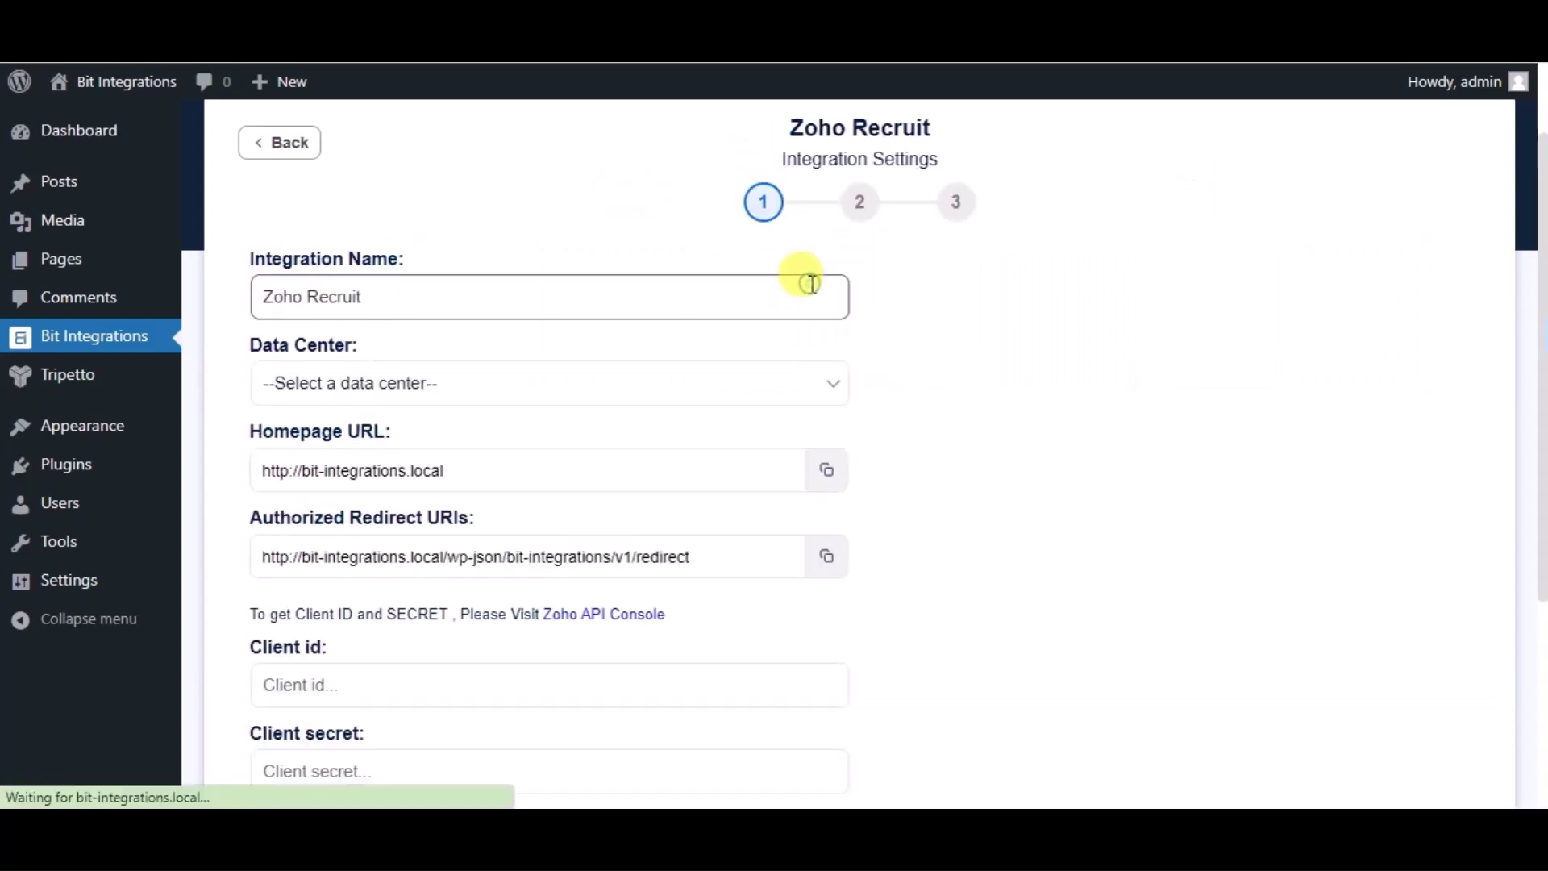
click(483, 379)
click(300, 442)
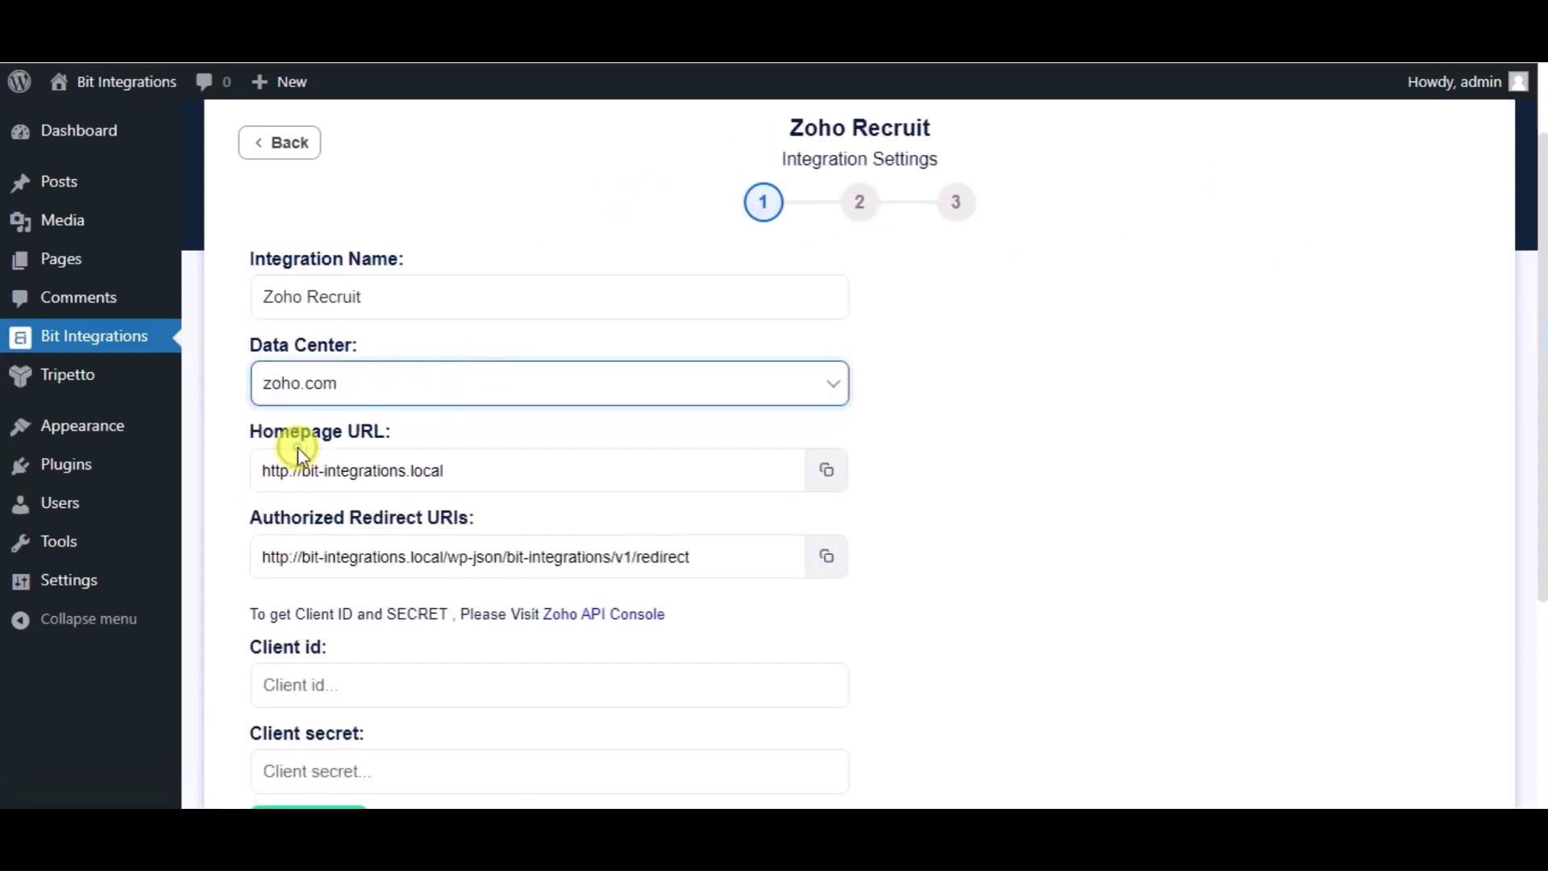
scroll(723, 632, down, 3)
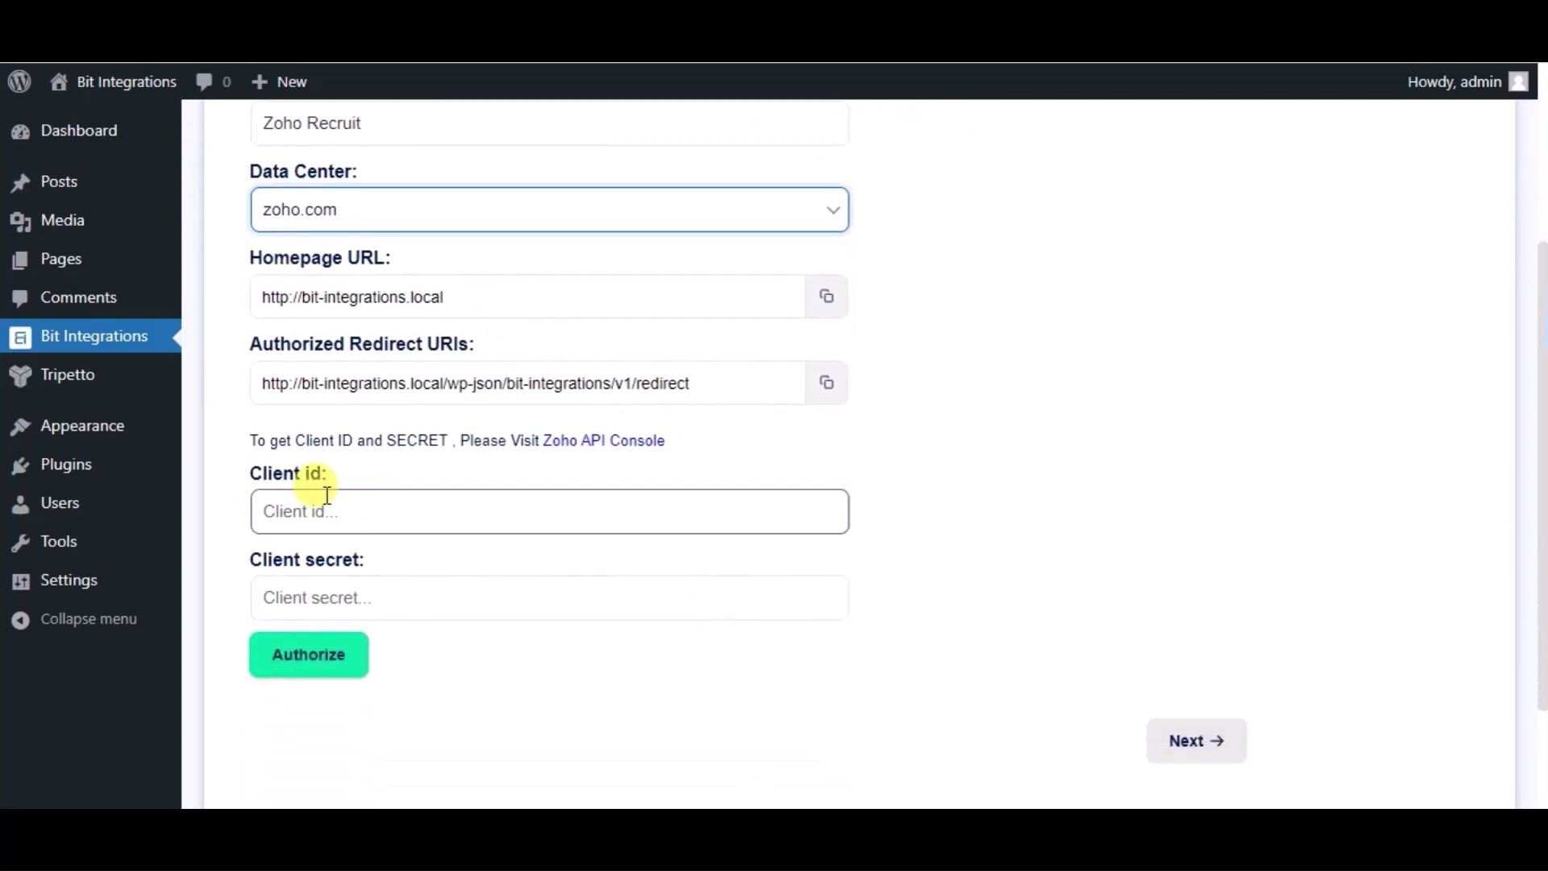
Step: Start a new Server-based Applications client in Zoho API Console and begin entering its name
click(641, 455)
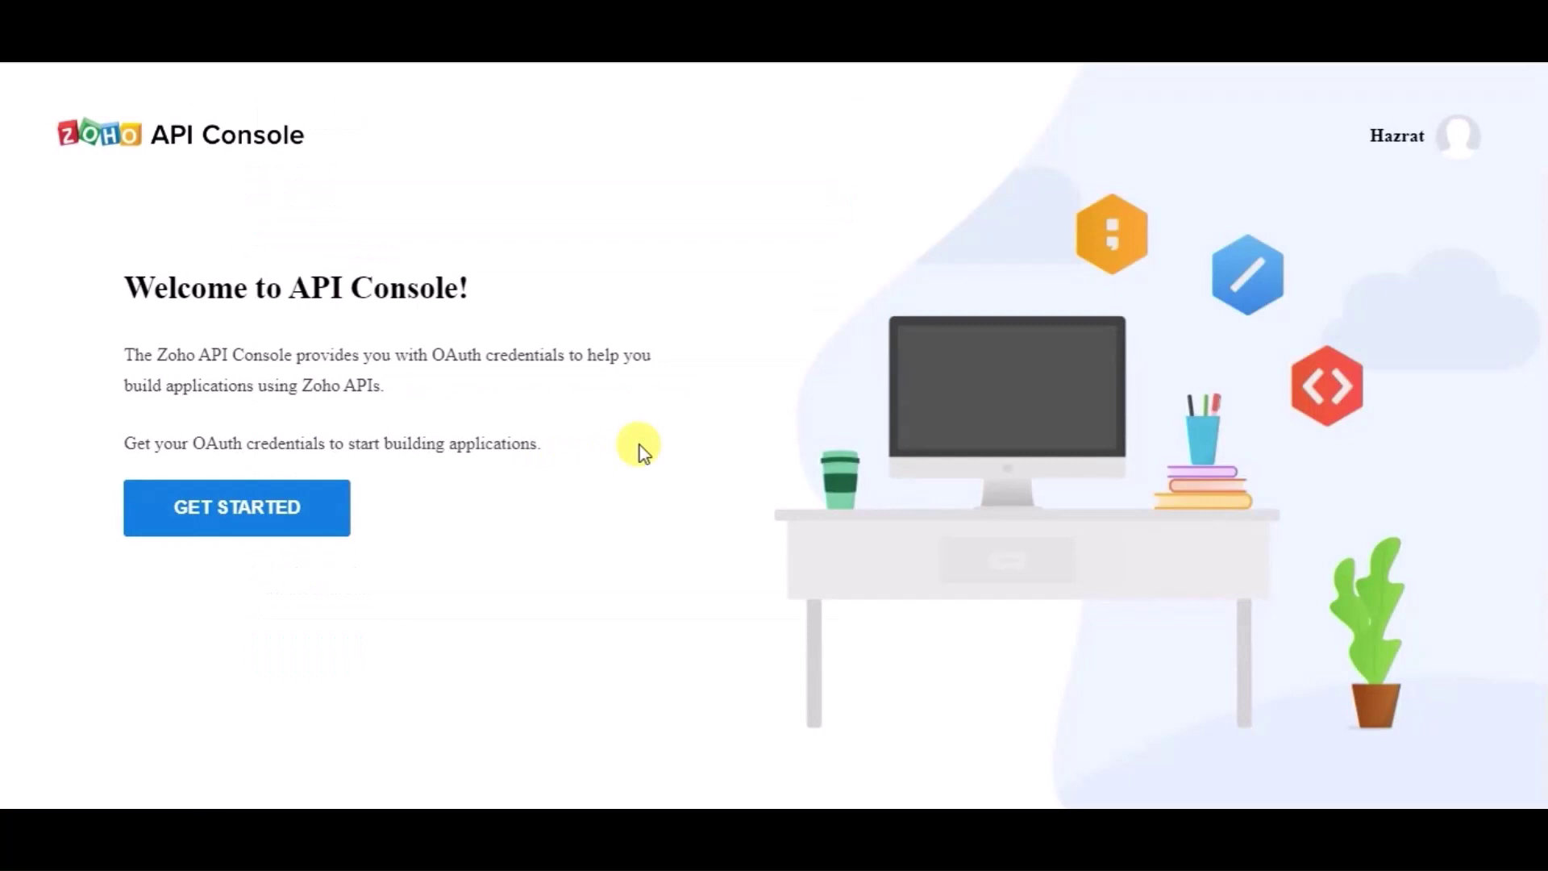
click(273, 506)
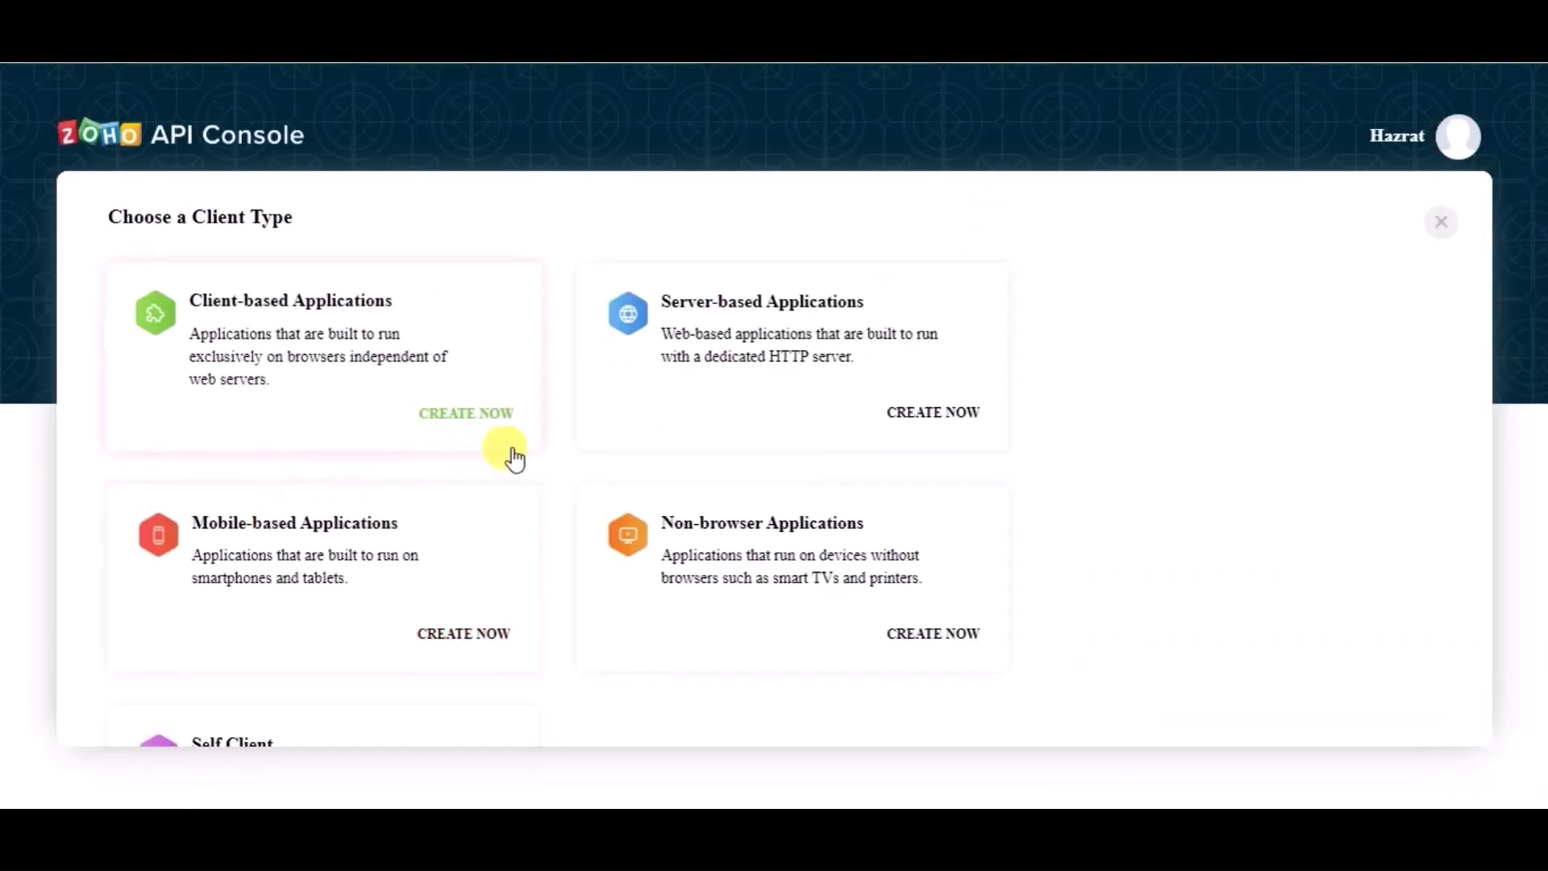
click(816, 306)
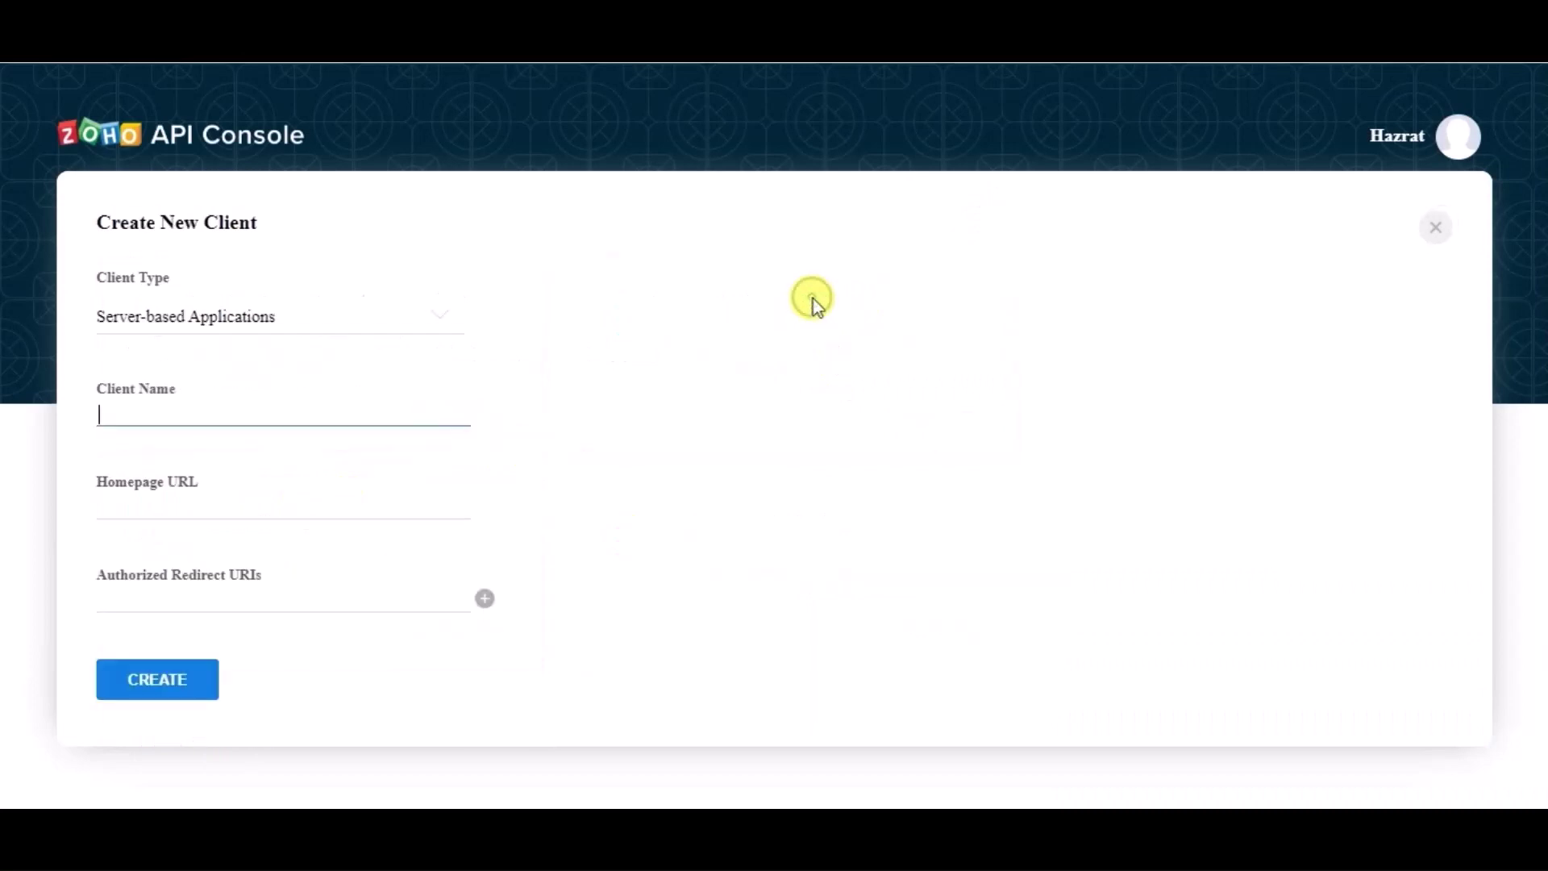
click(262, 415)
click(259, 420)
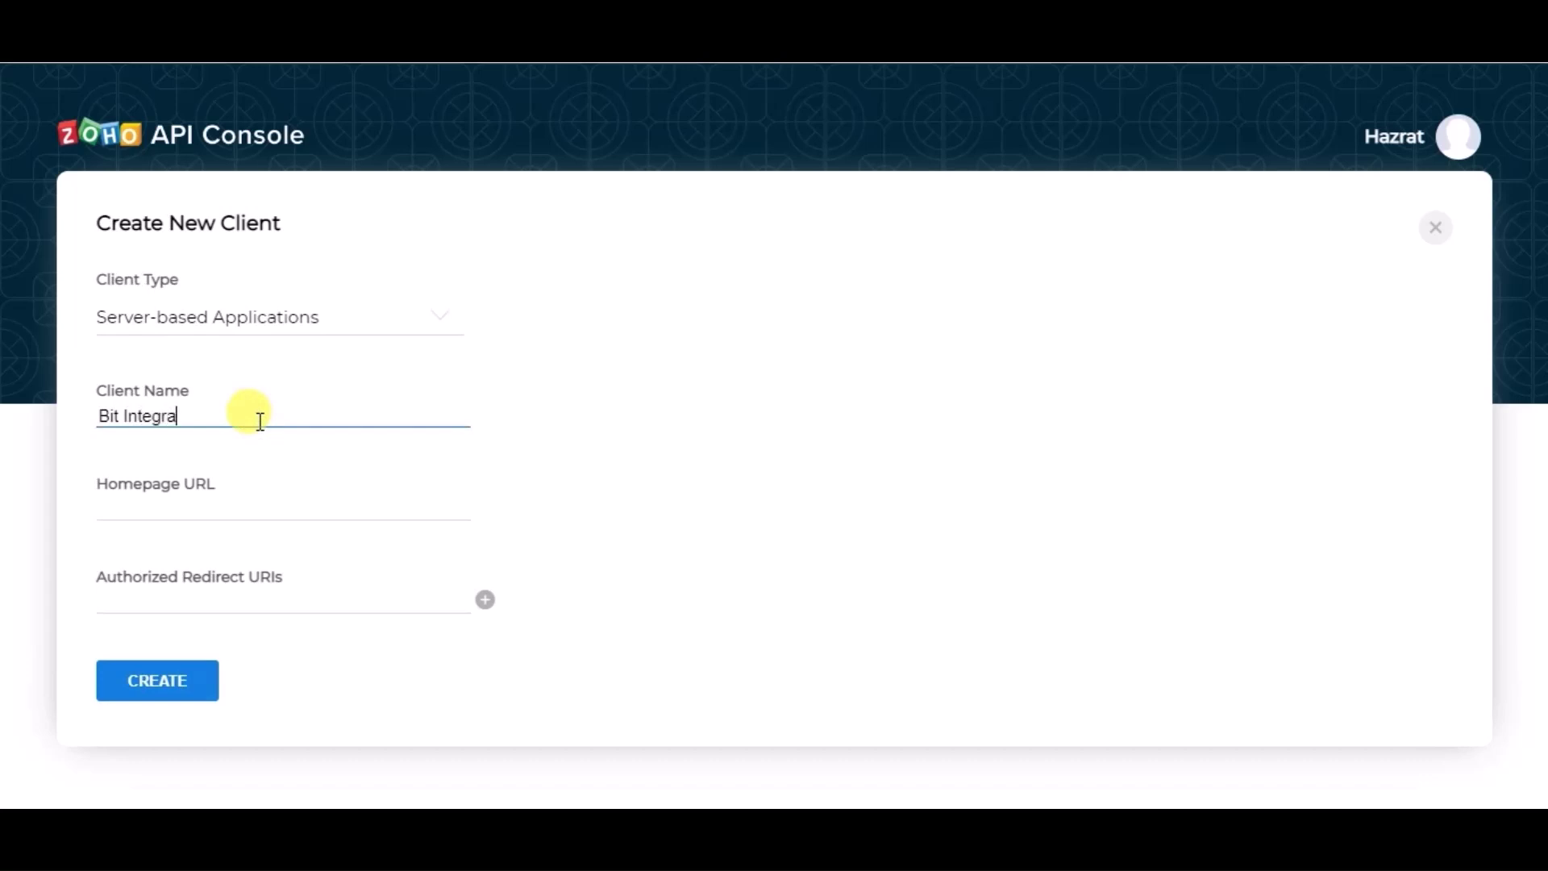
Step: Copy the Bit Integrations homepage URL and authorized redirect URI into the Zoho client form
click(224, 511)
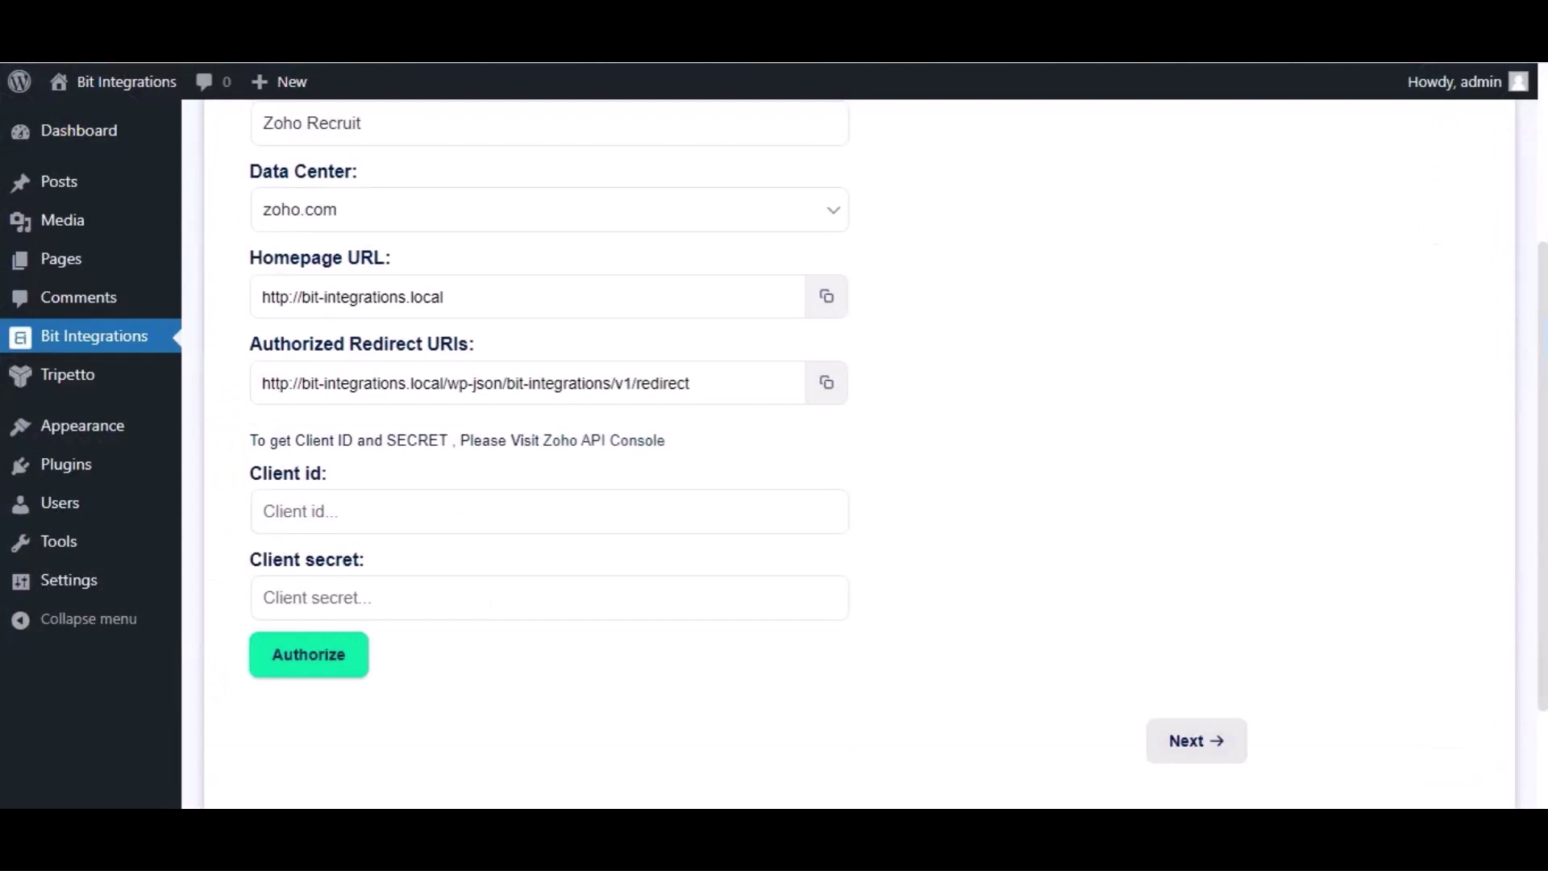
click(828, 297)
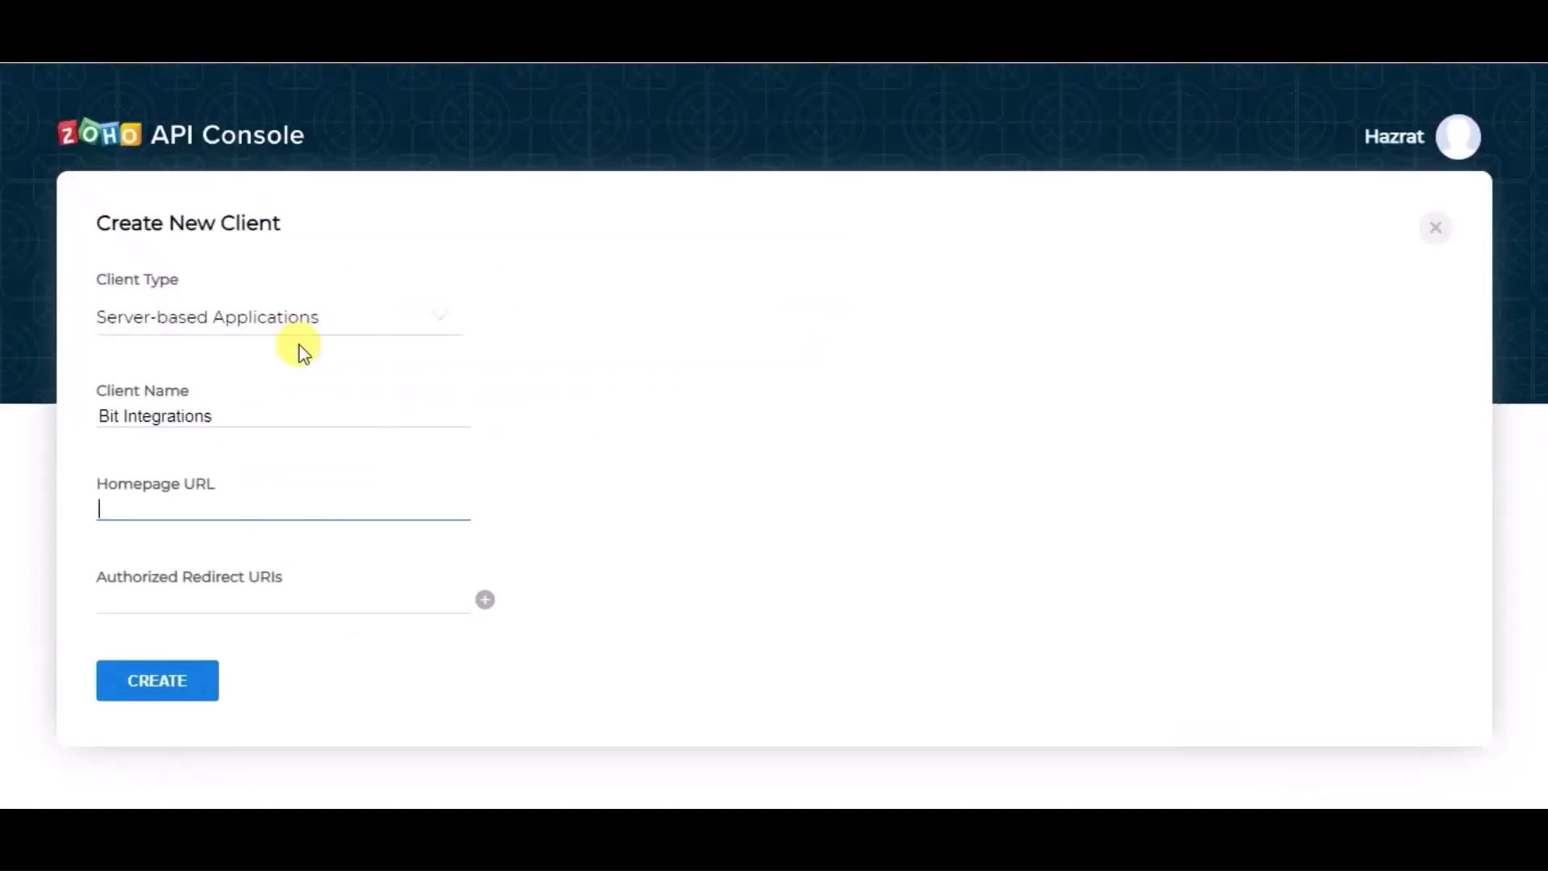
key(ctrl+v)
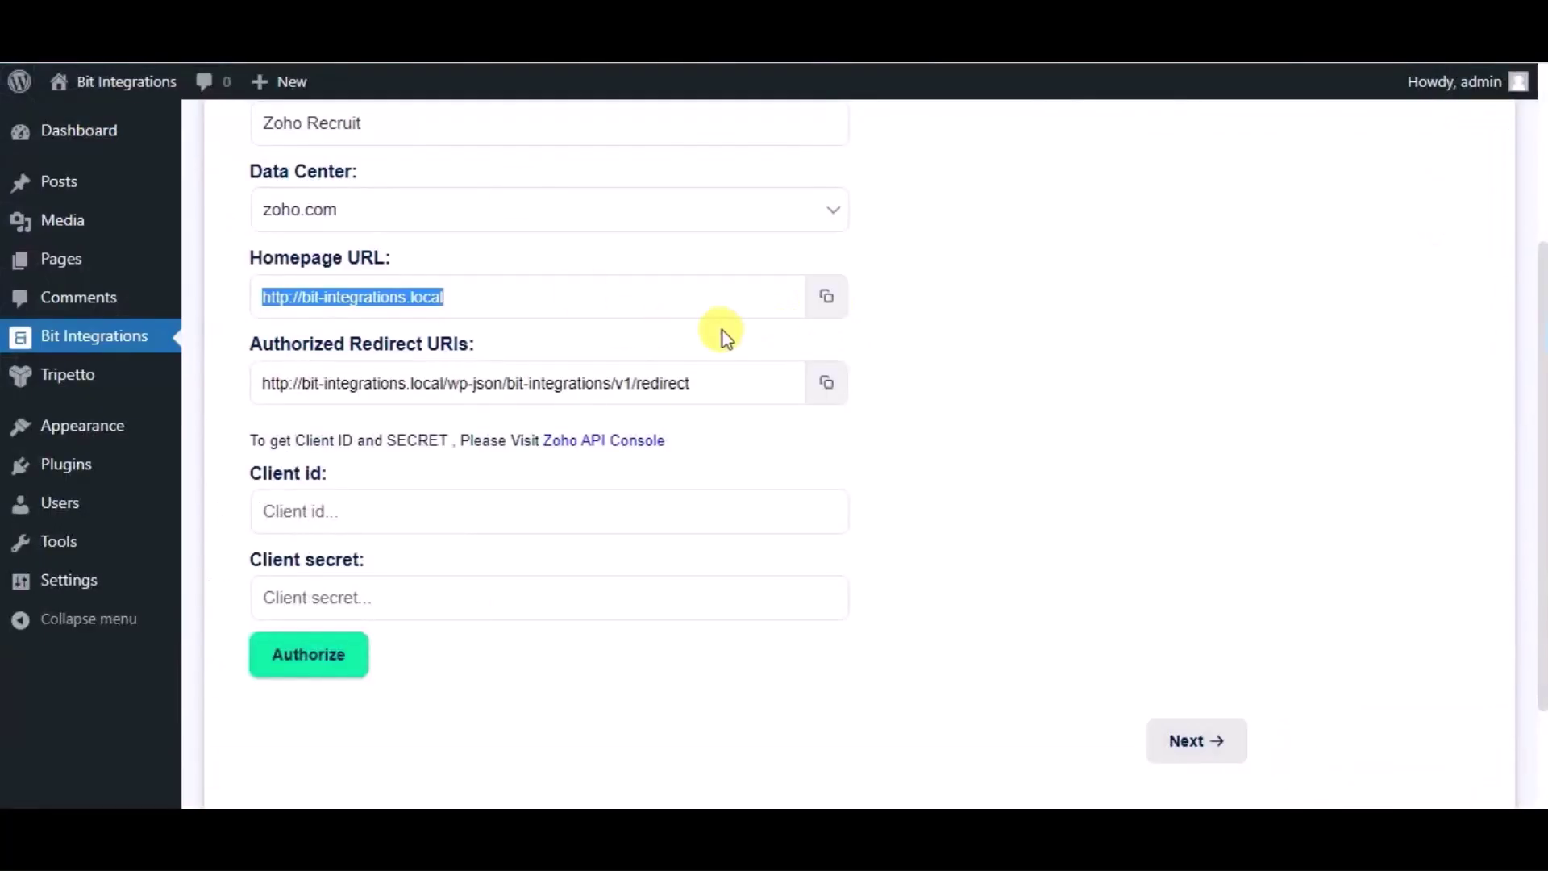
click(827, 383)
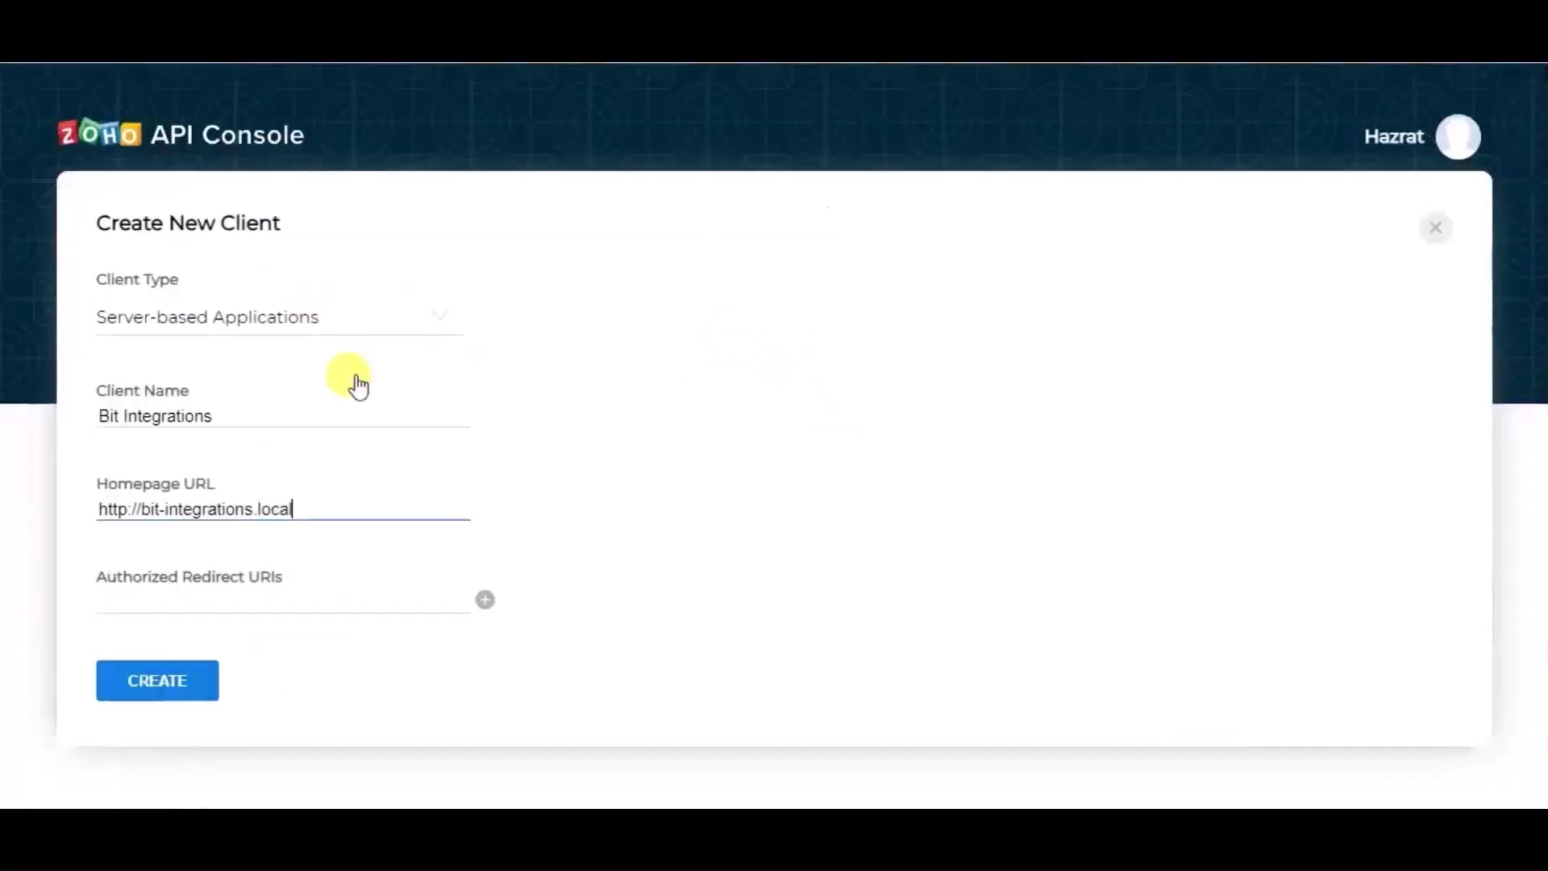
click(298, 597)
key(ctrl+v)
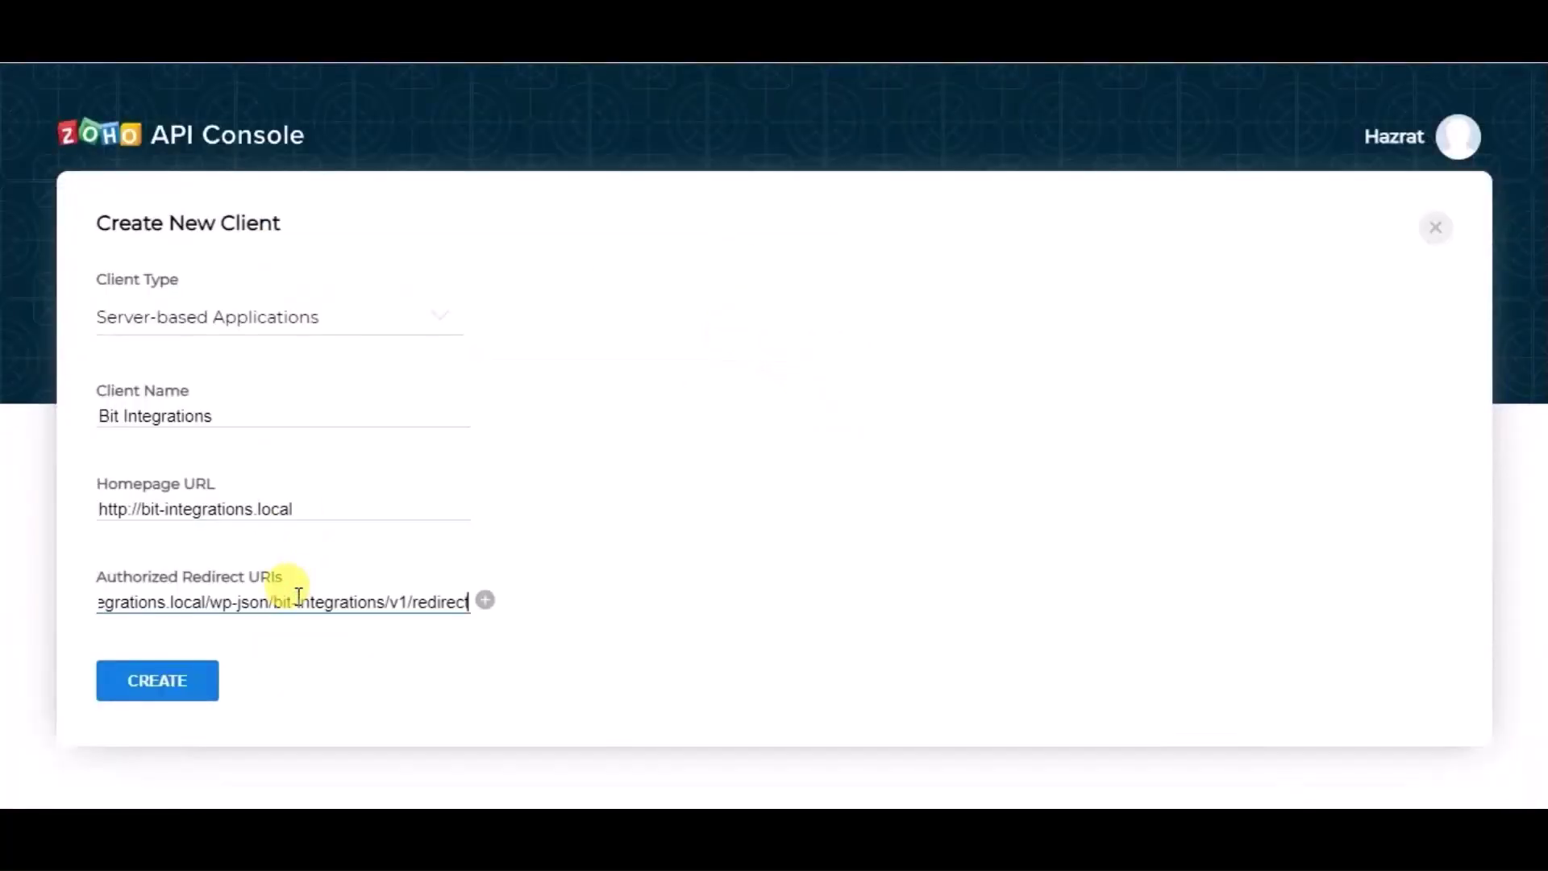
Step: Create the Zoho client and paste its Client ID into the Bit Integrations Client id field
click(199, 677)
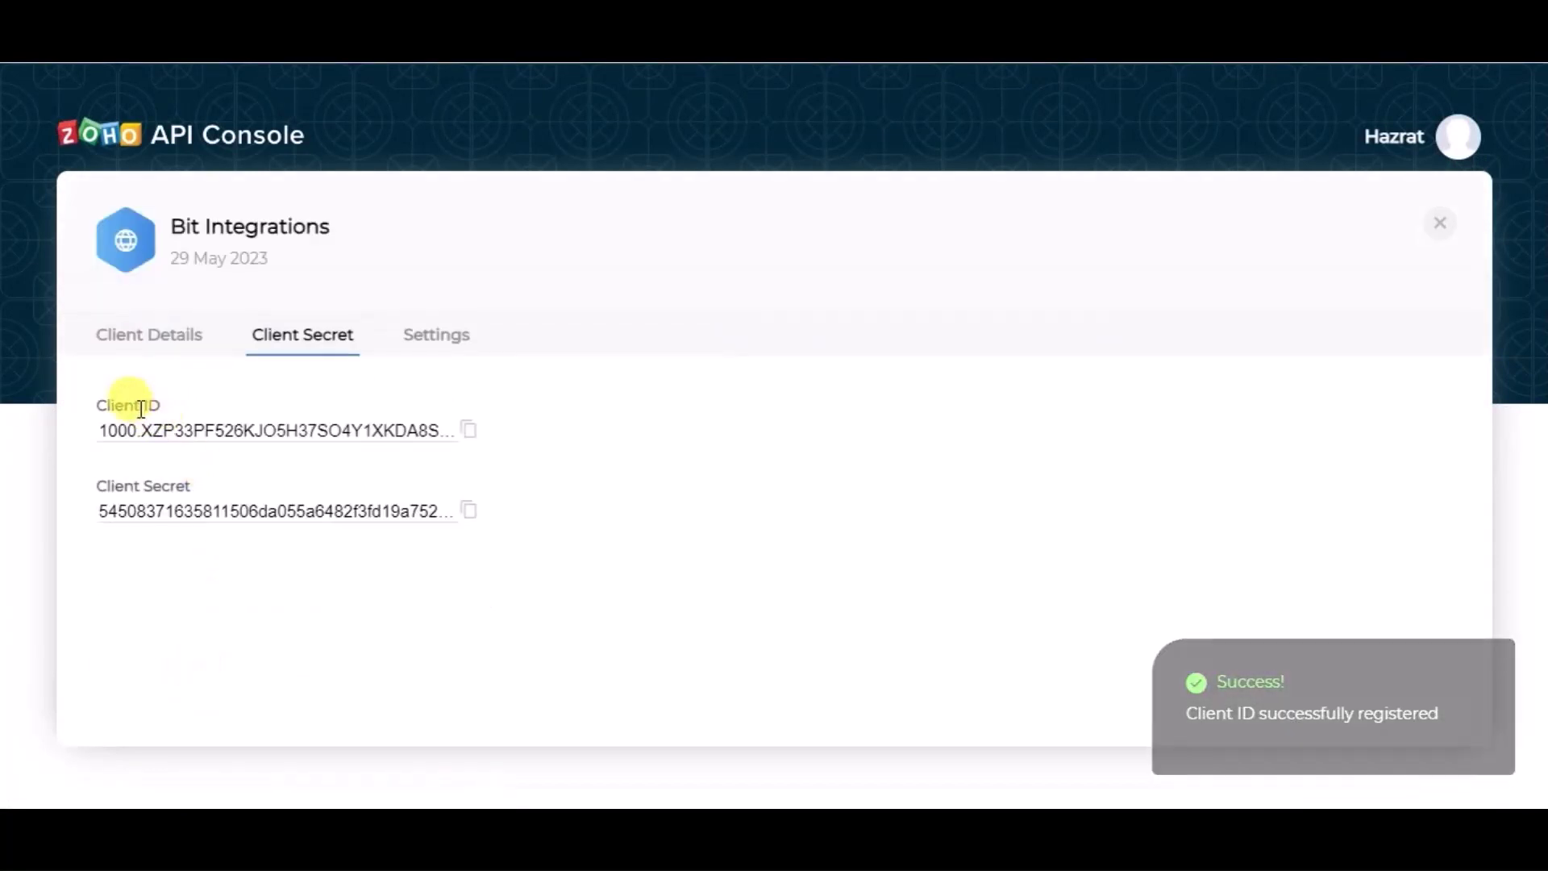
click(467, 435)
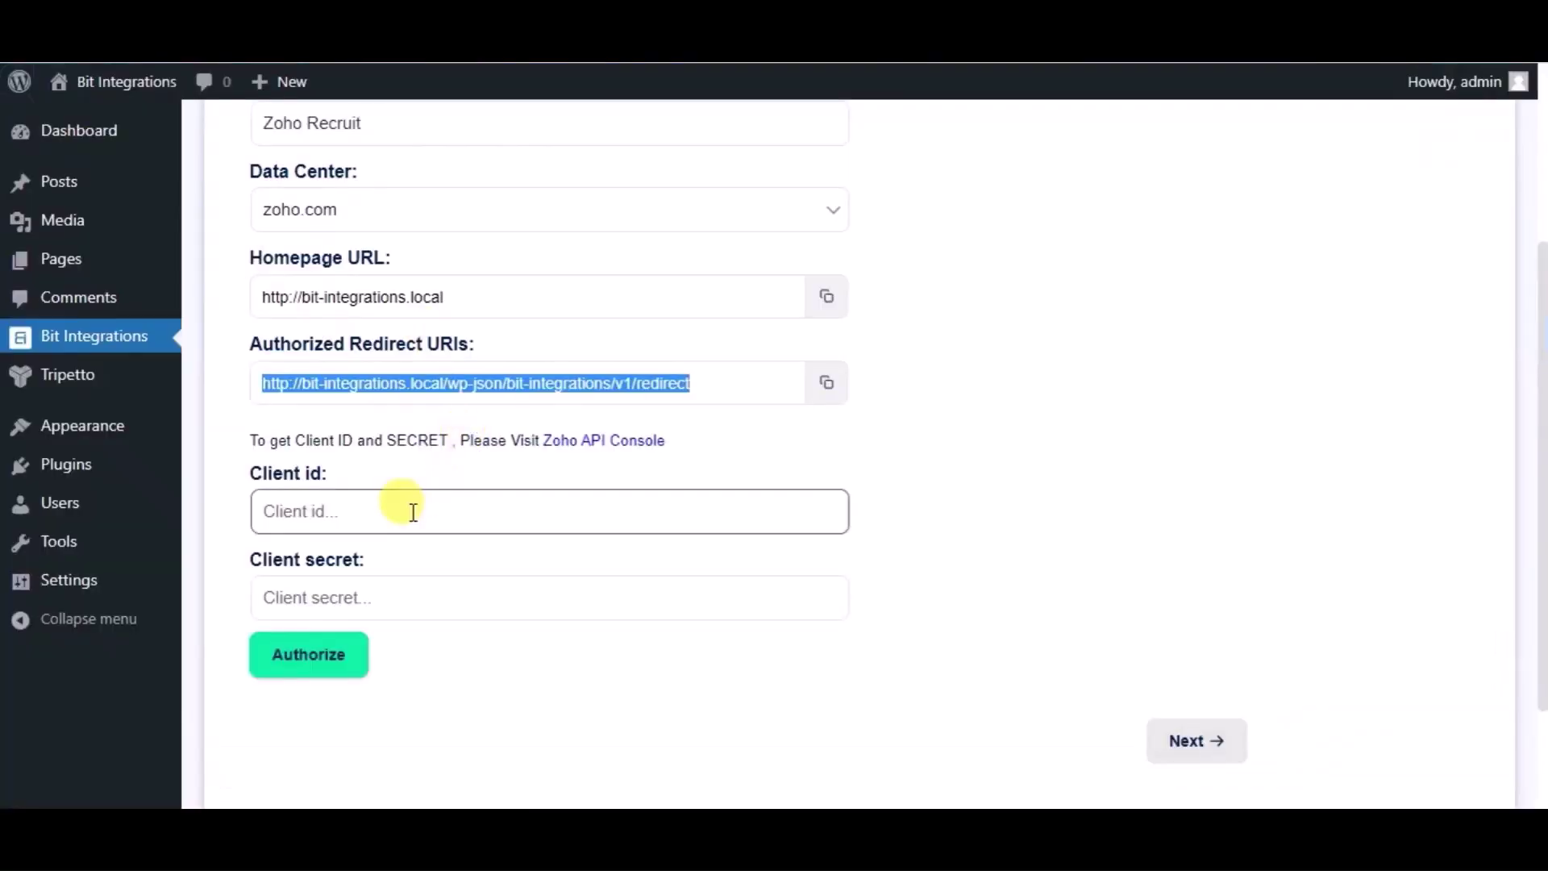
click(413, 513)
key(ctrl+v)
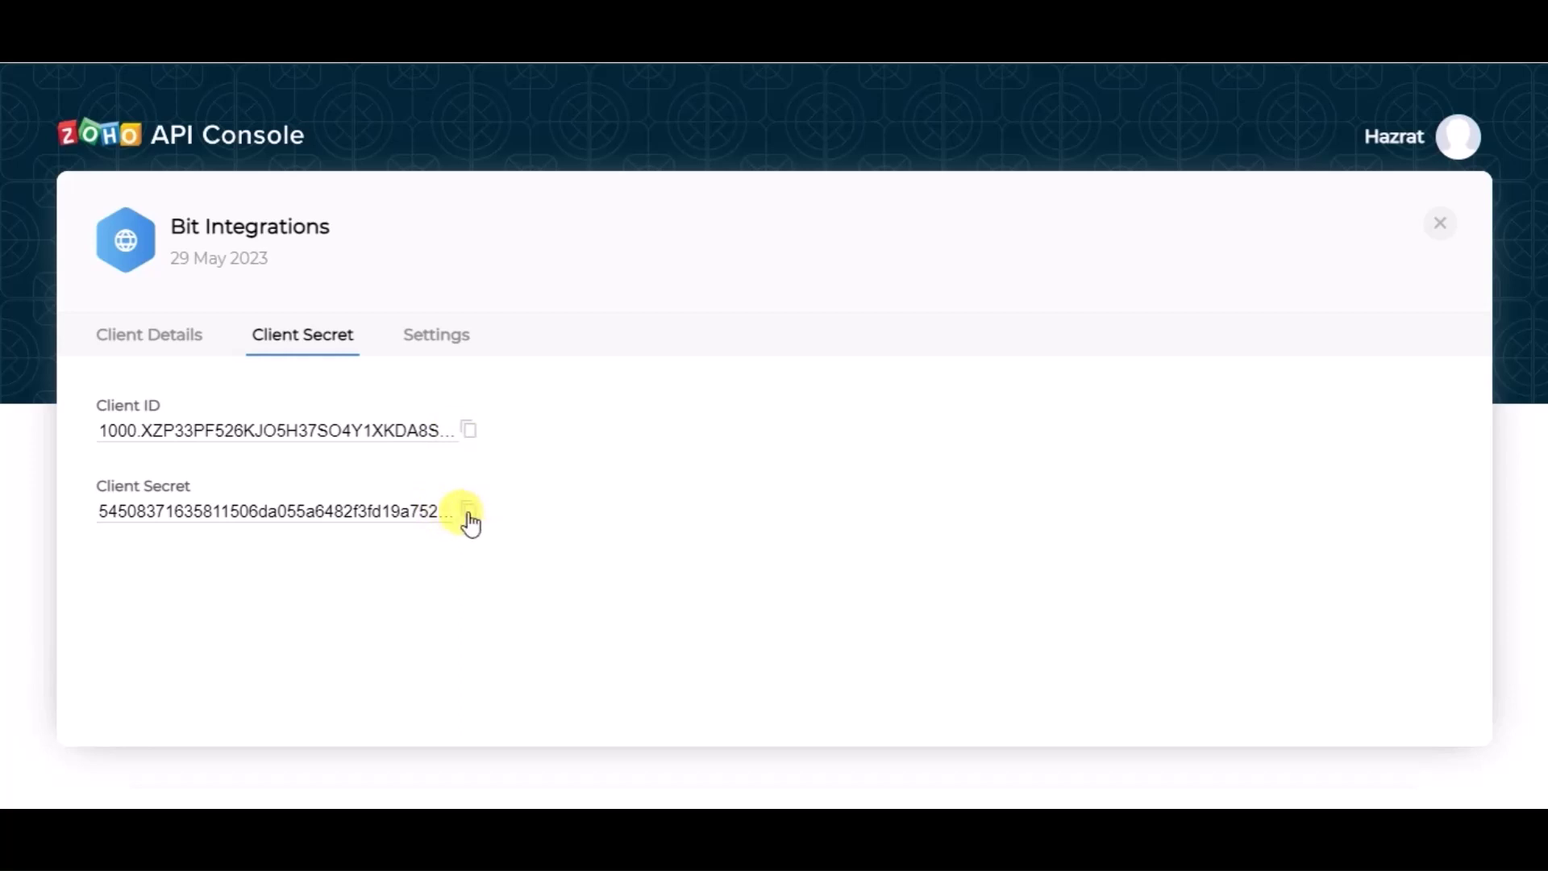
Step: Paste the Zoho Client Secret into the Bit Integrations Client secret field
click(468, 511)
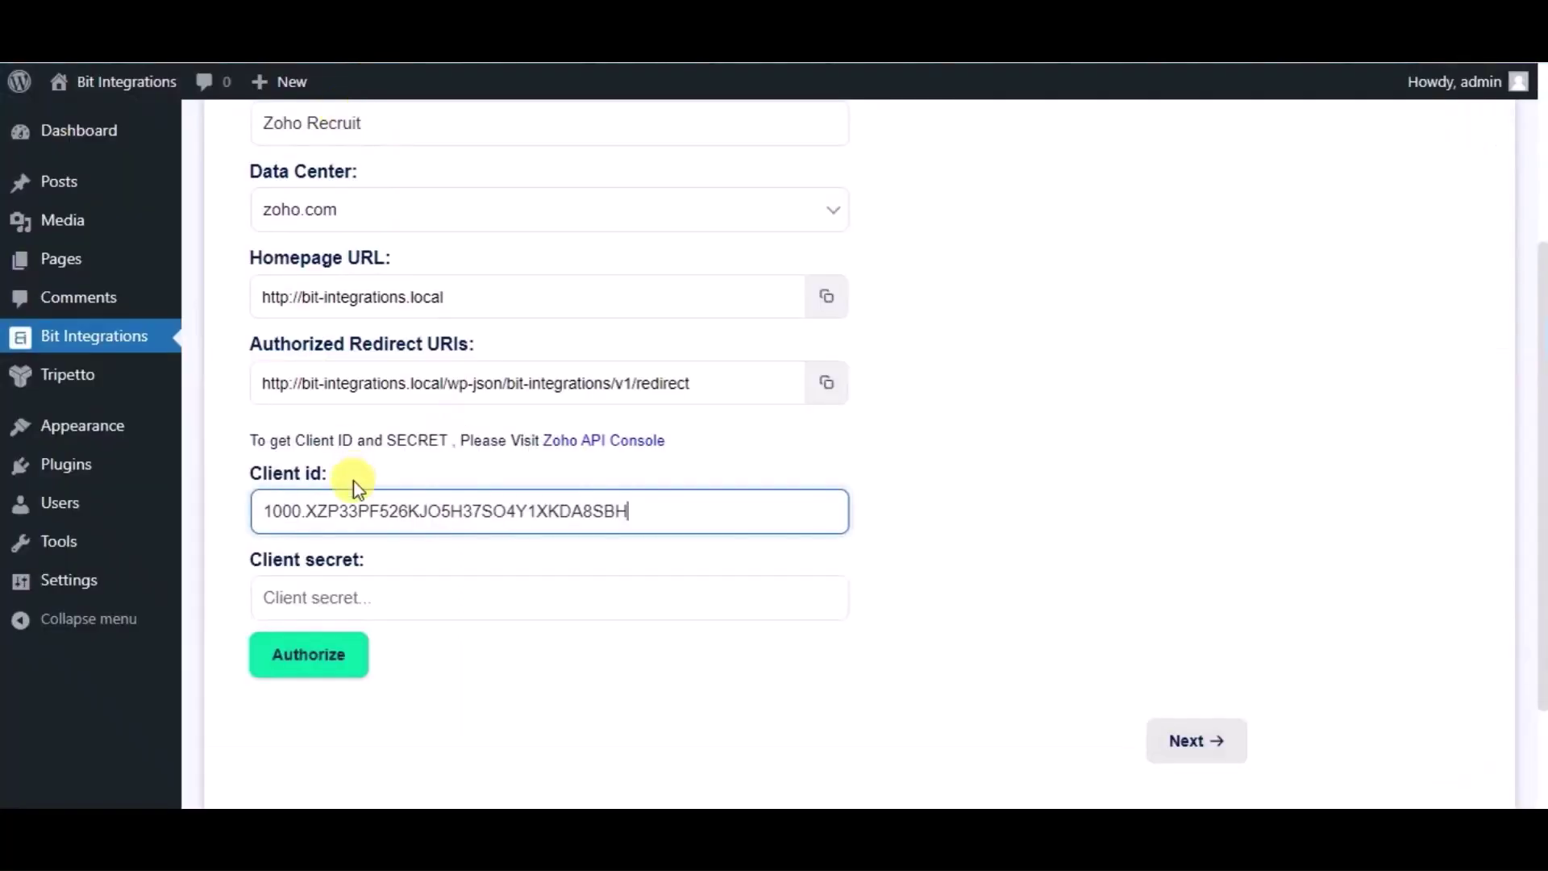
click(359, 594)
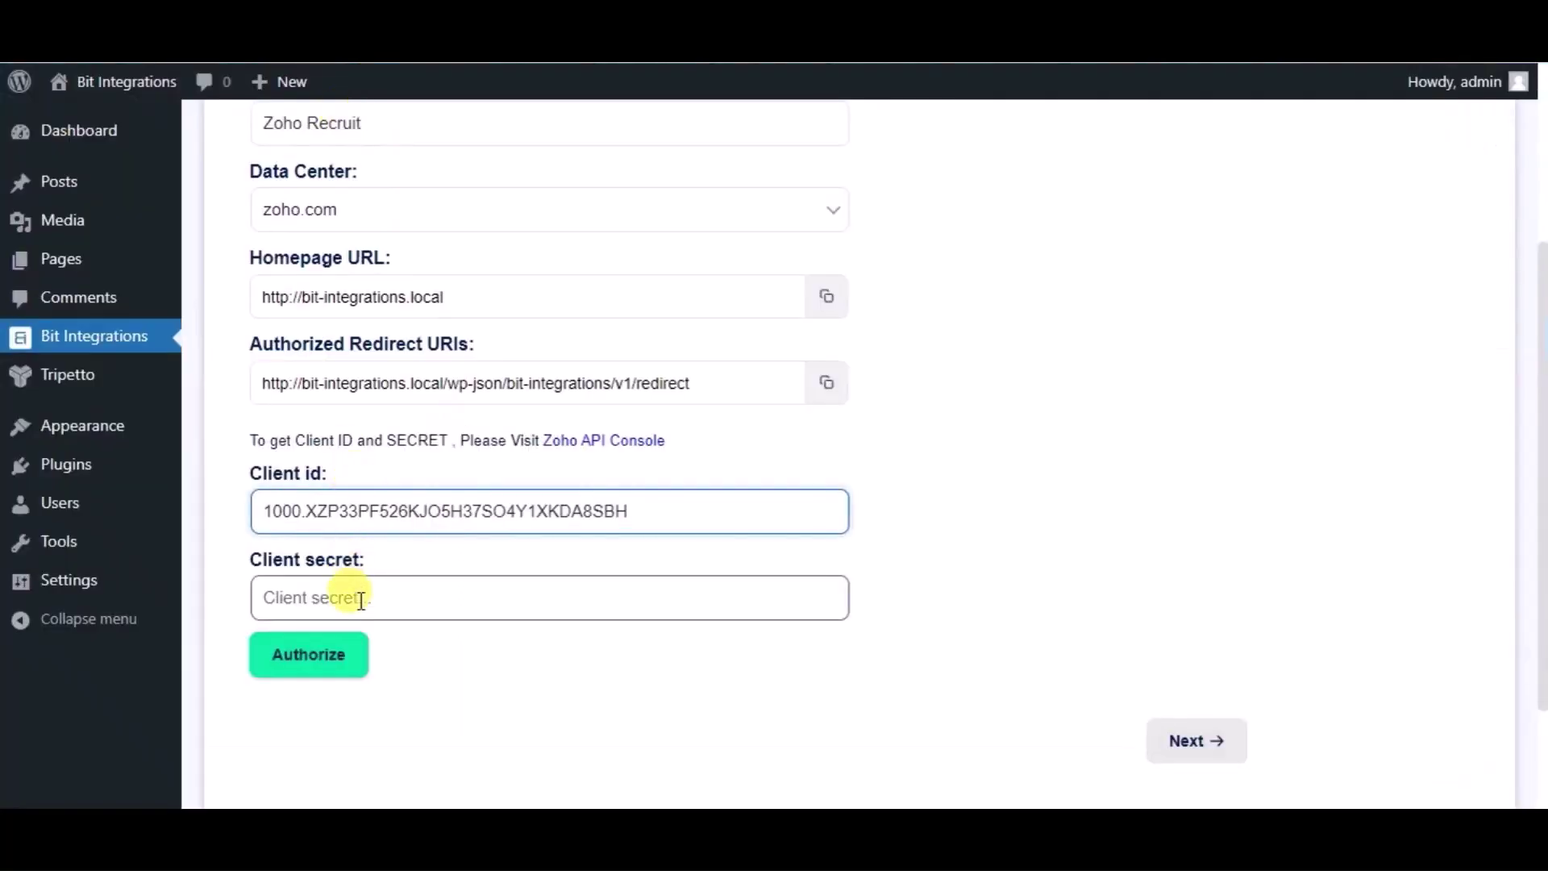
key(ctrl+v)
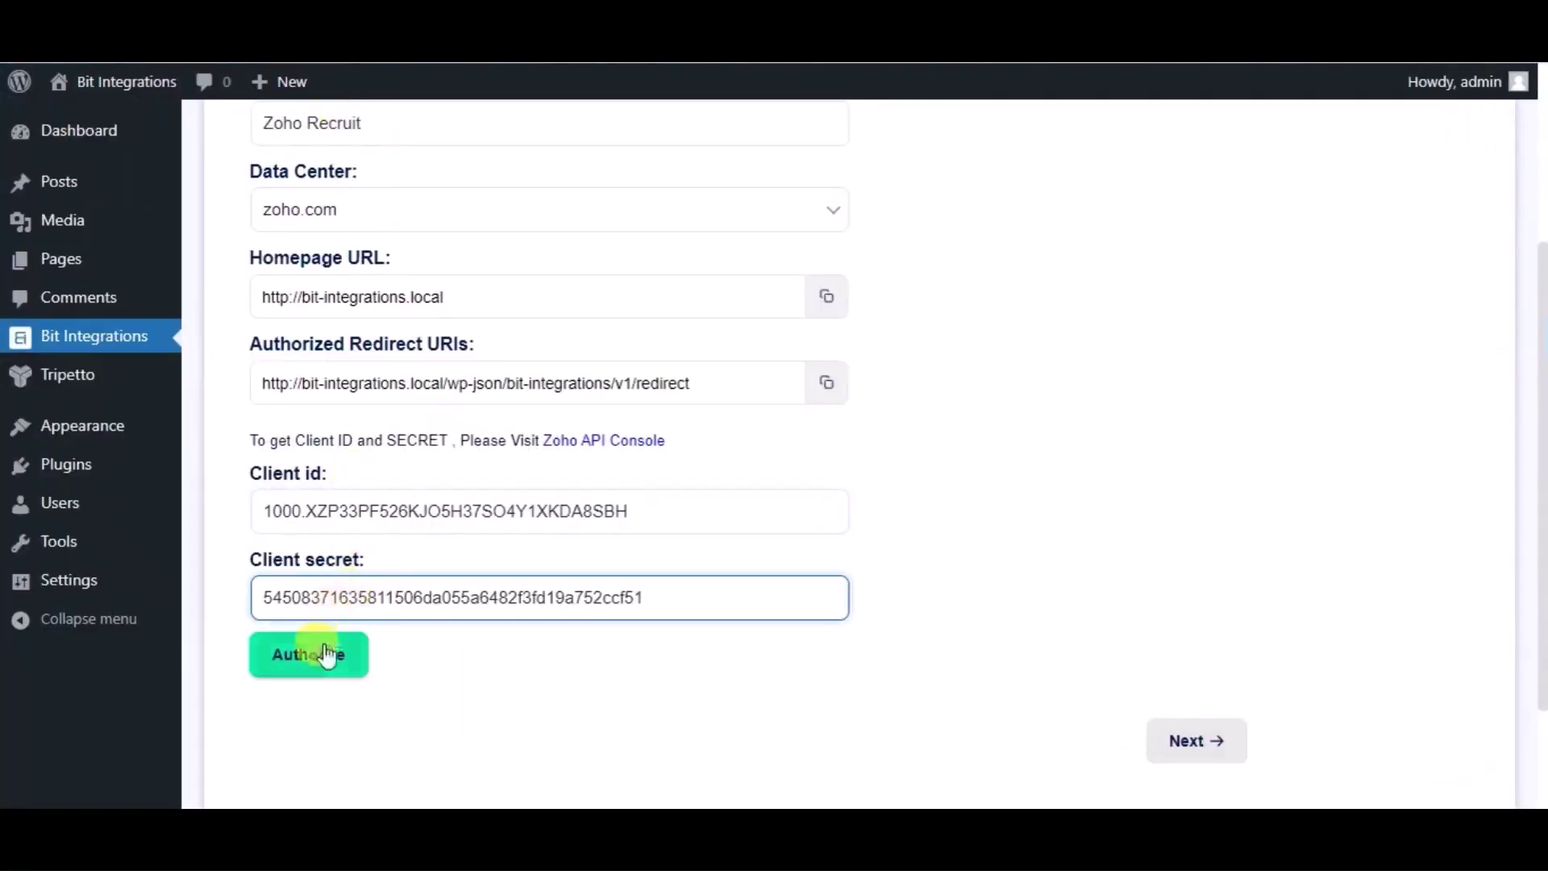
Step: Authorize the Zoho Recruit connection and accept Zoho's access consent
click(325, 676)
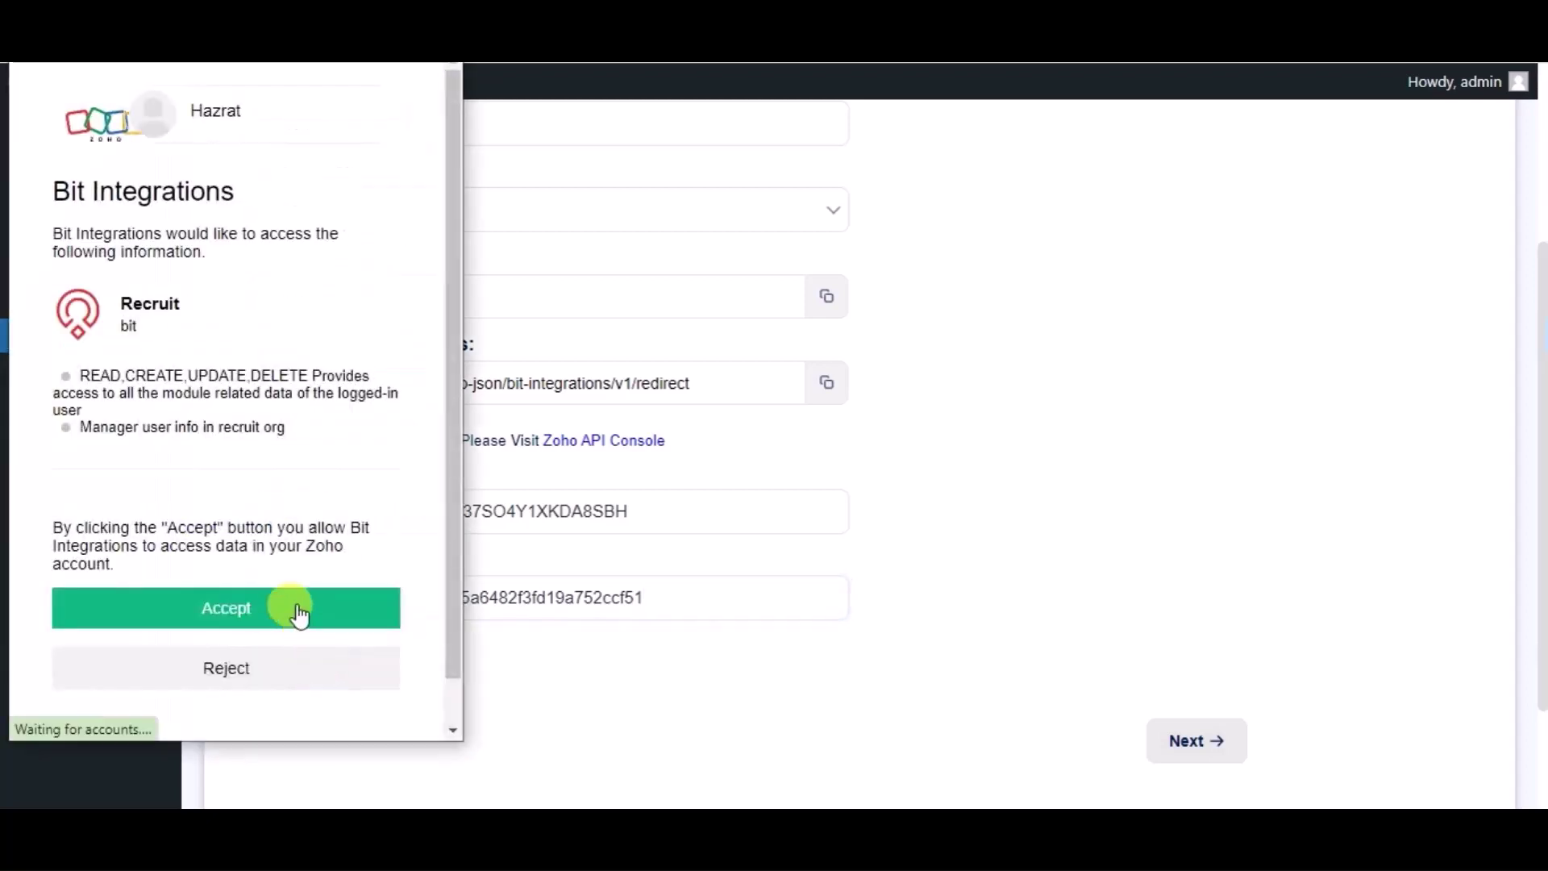
click(299, 613)
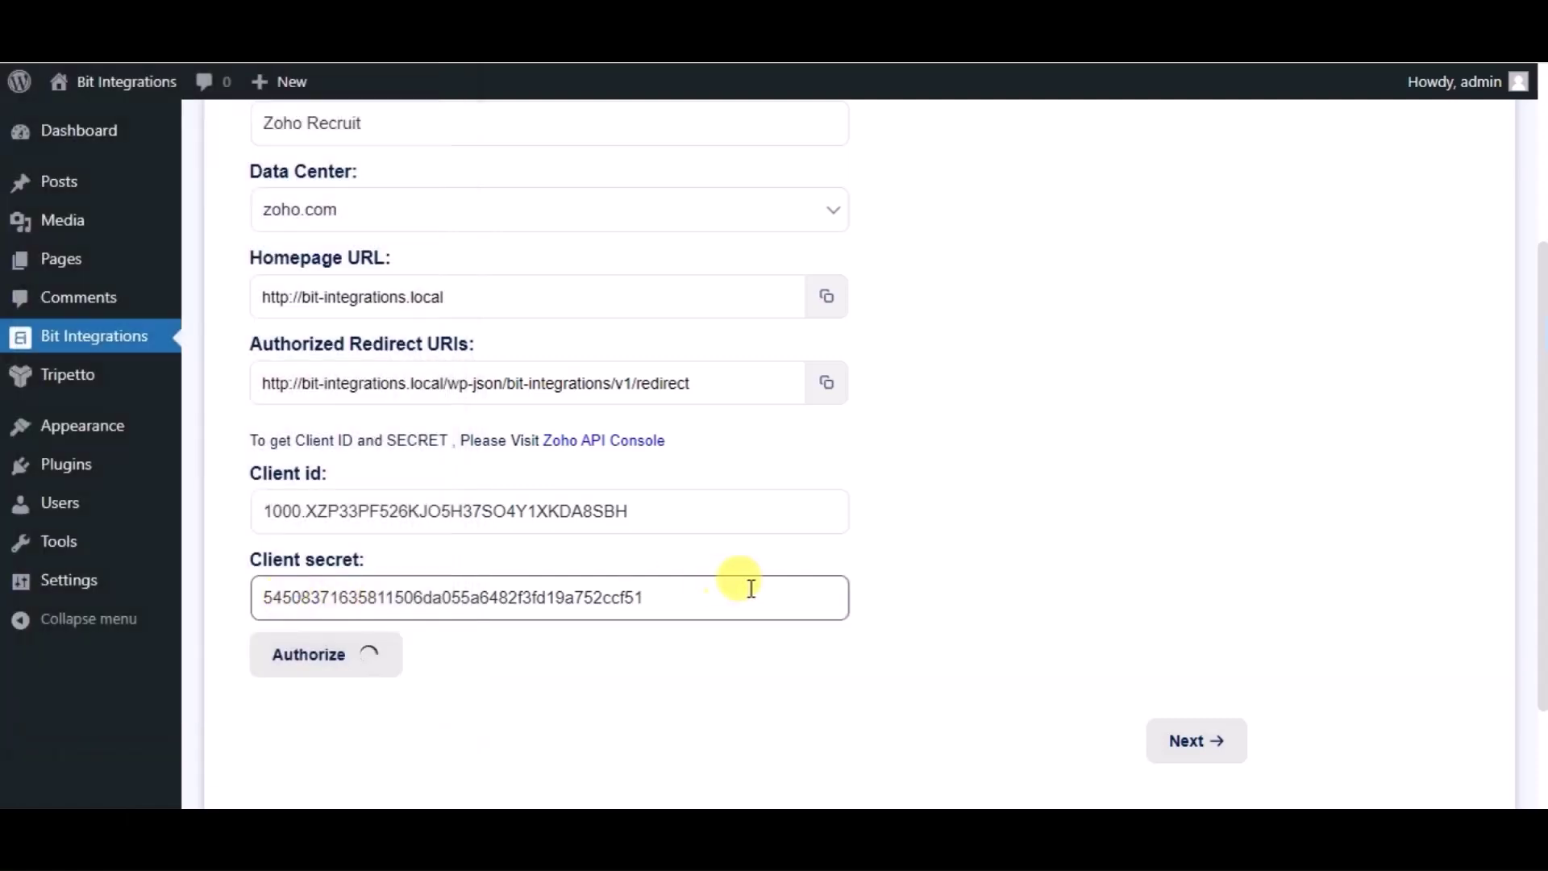
scroll(1004, 586, down, 2)
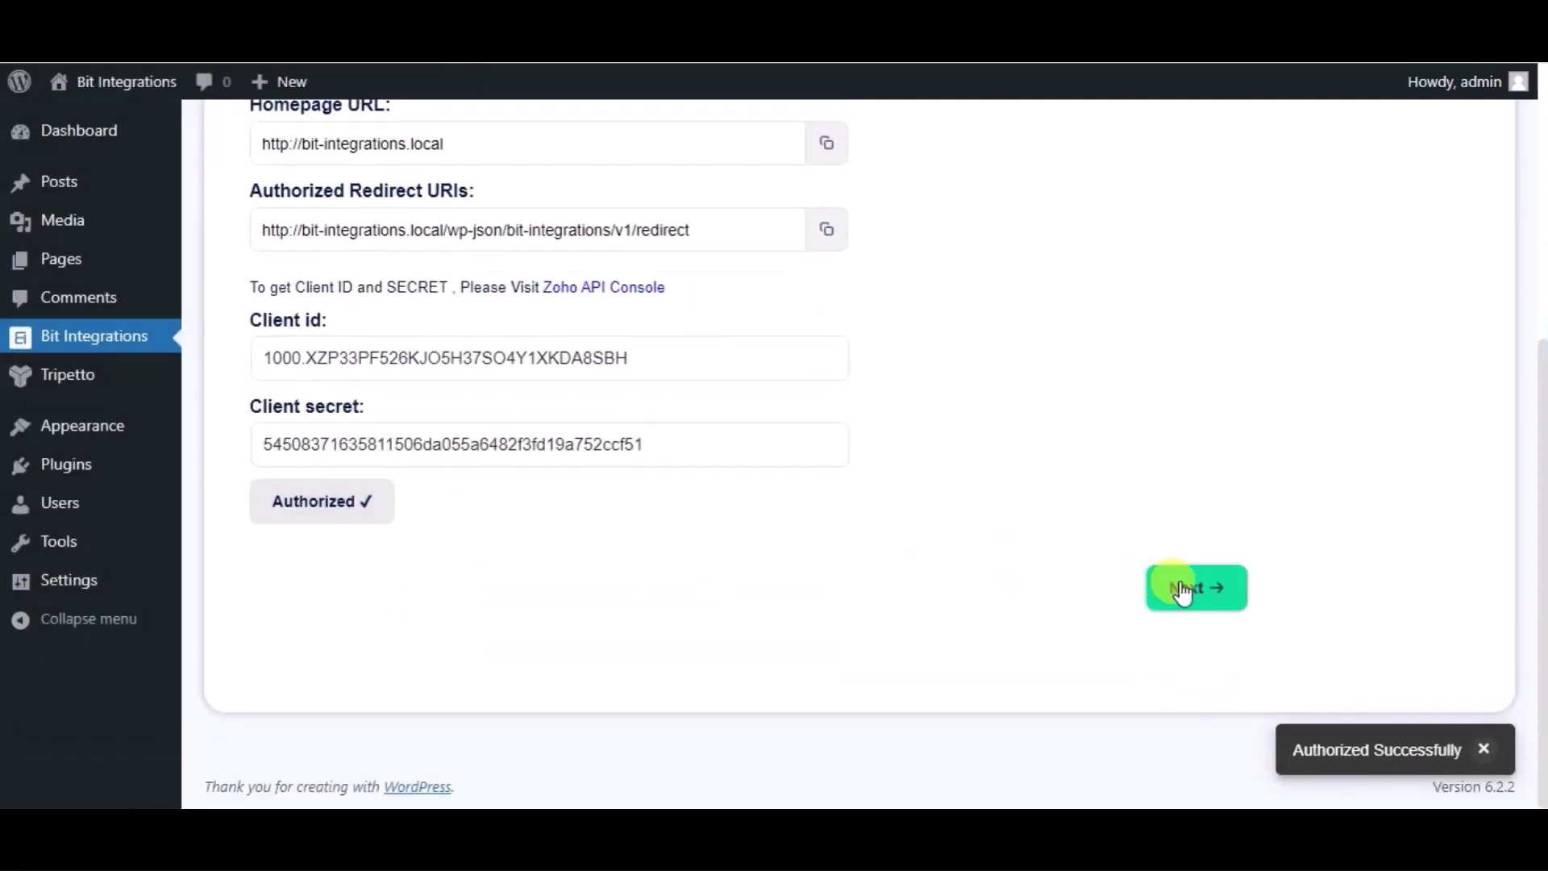
Step: Target the Candidates module and map the form's Name field to Last Name
click(1182, 588)
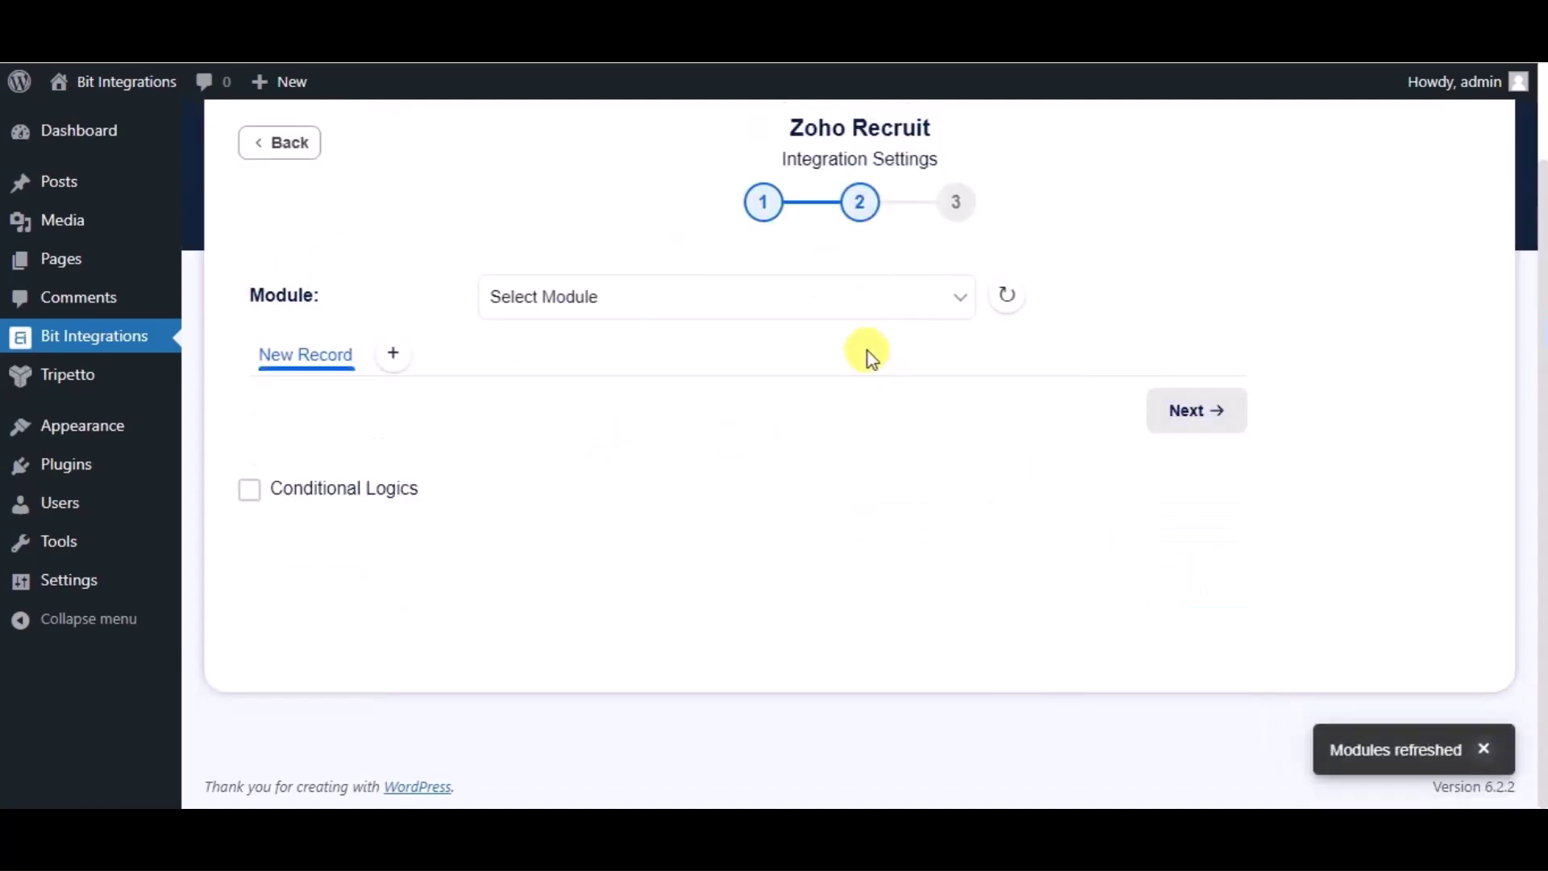
click(822, 315)
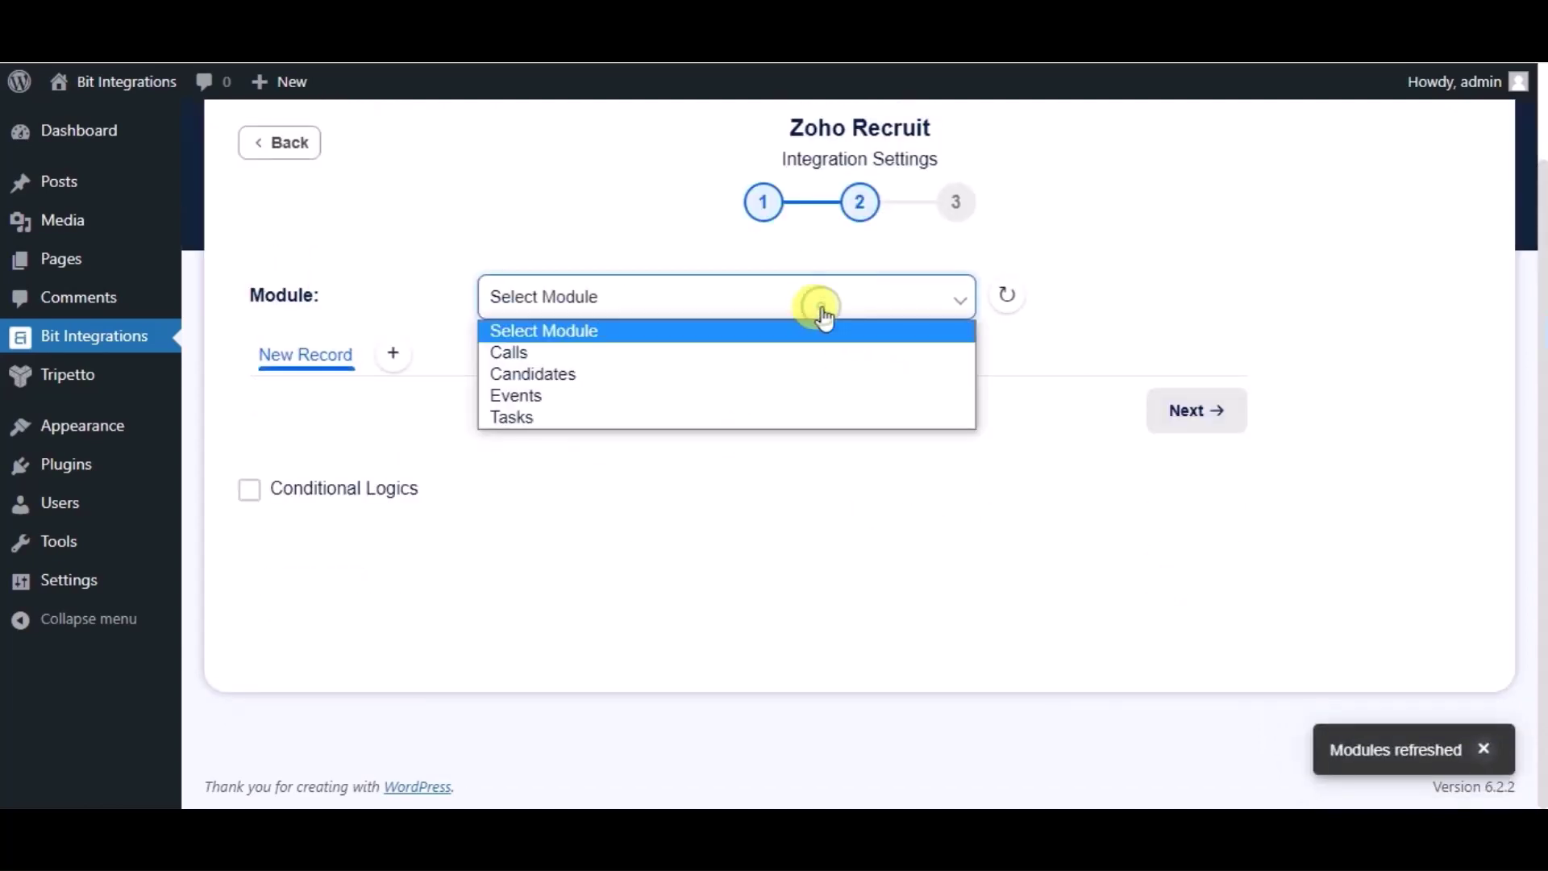
click(643, 374)
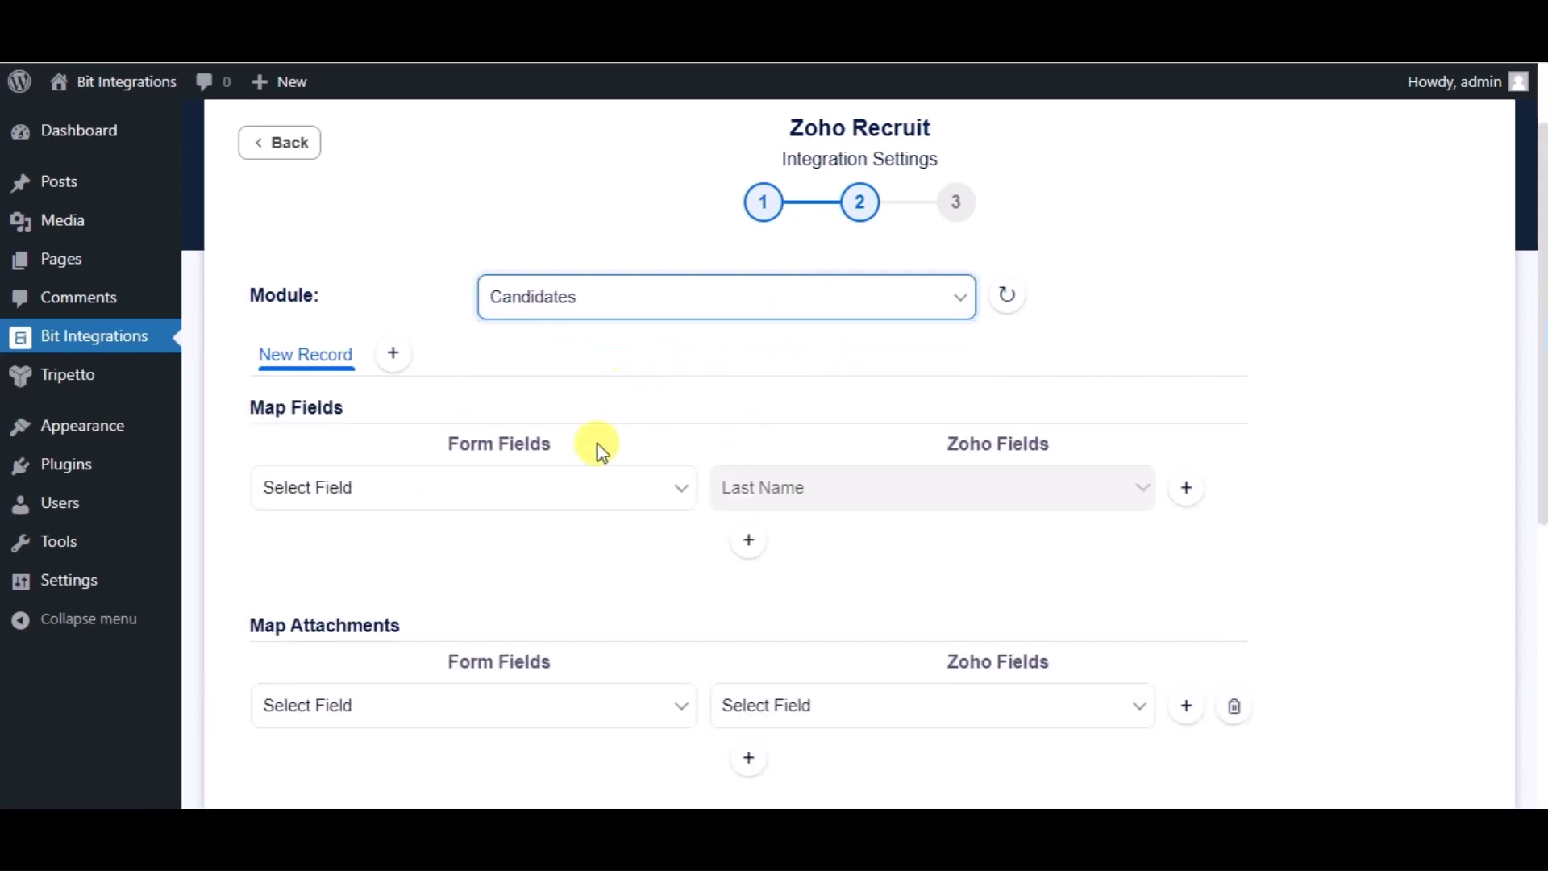
click(587, 488)
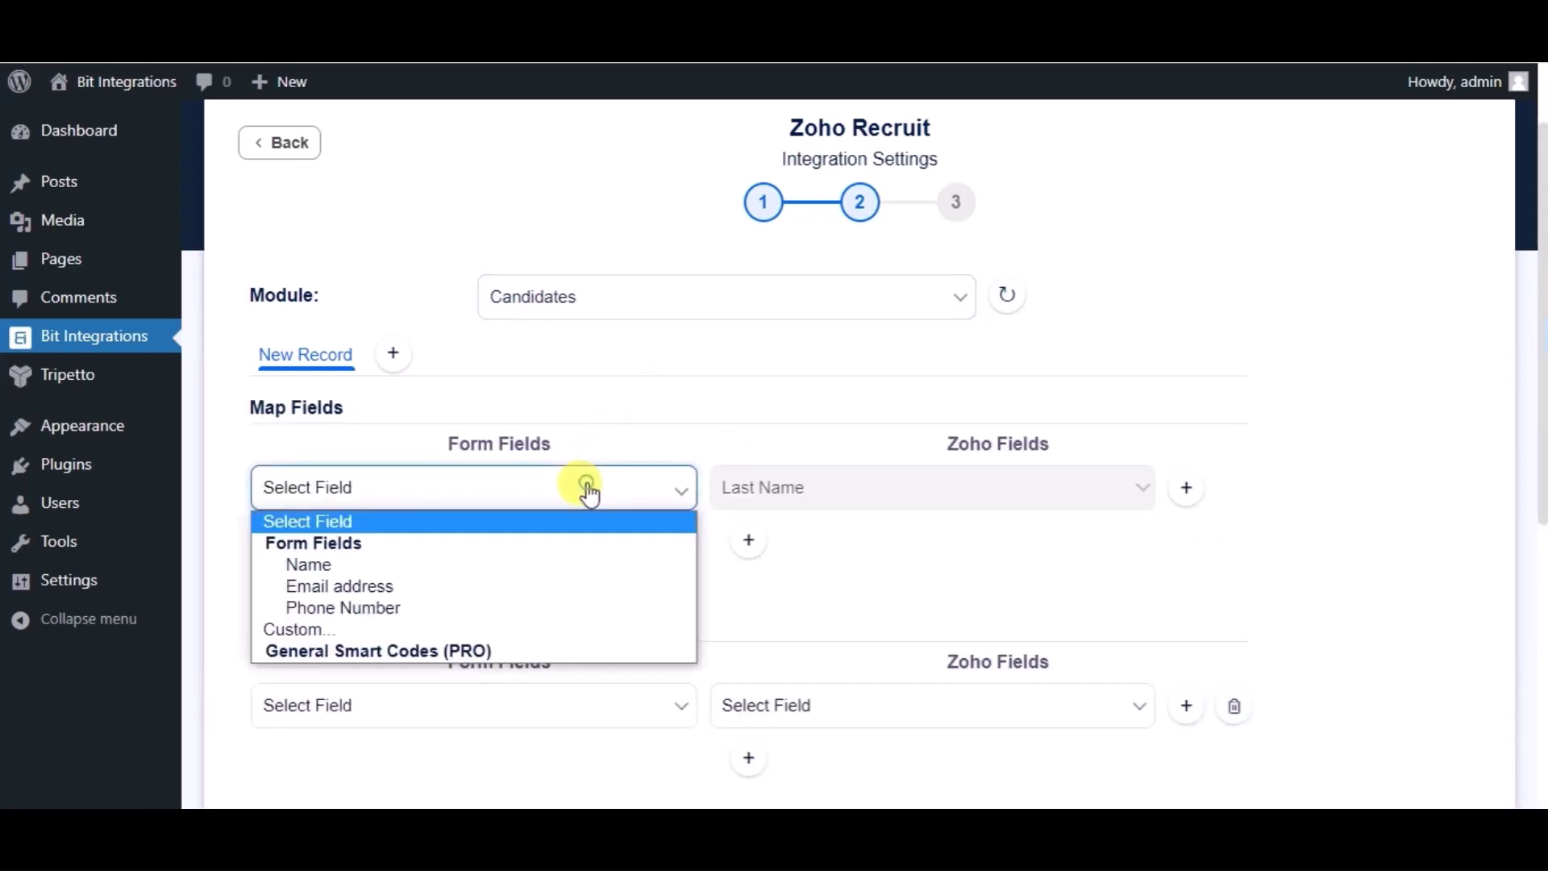
click(399, 566)
Step: Add mappings for Email address to Email and start one for Phone Number
click(742, 545)
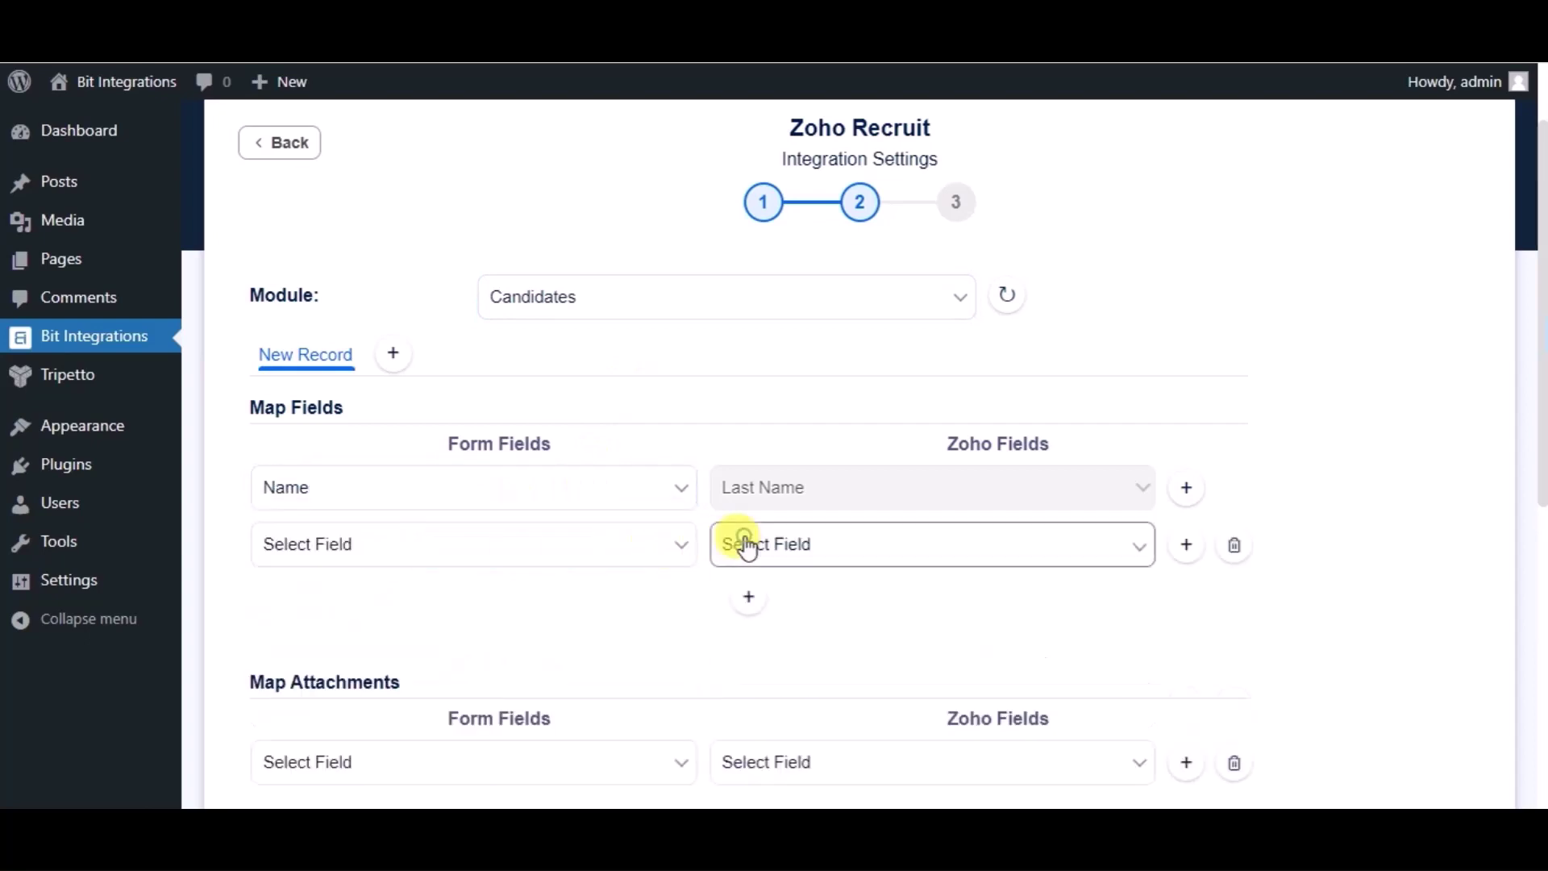
click(535, 546)
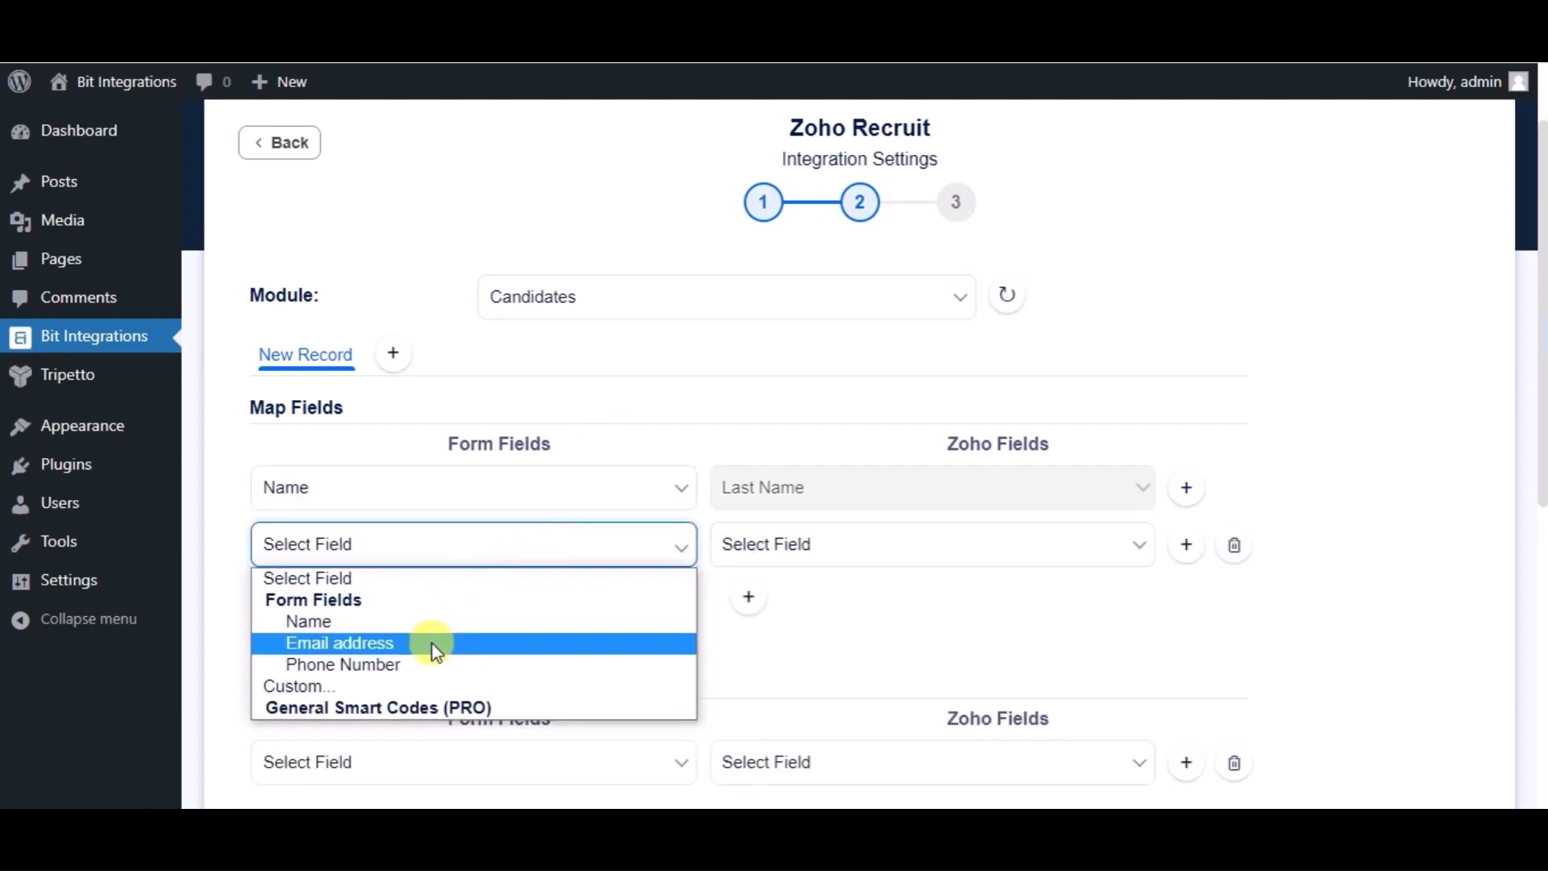
click(432, 642)
click(755, 558)
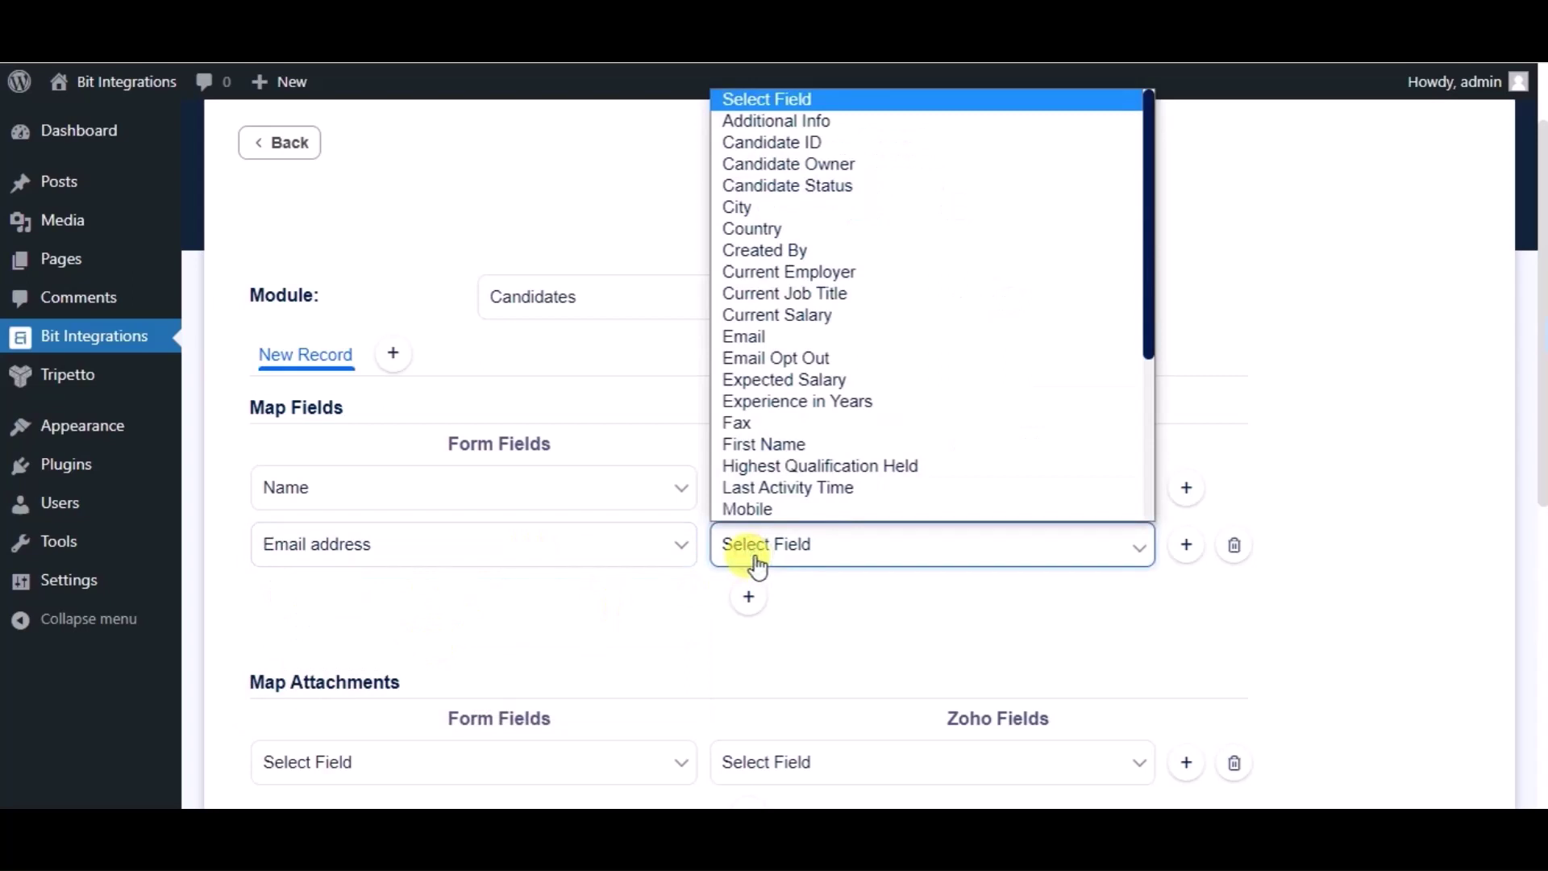
click(777, 337)
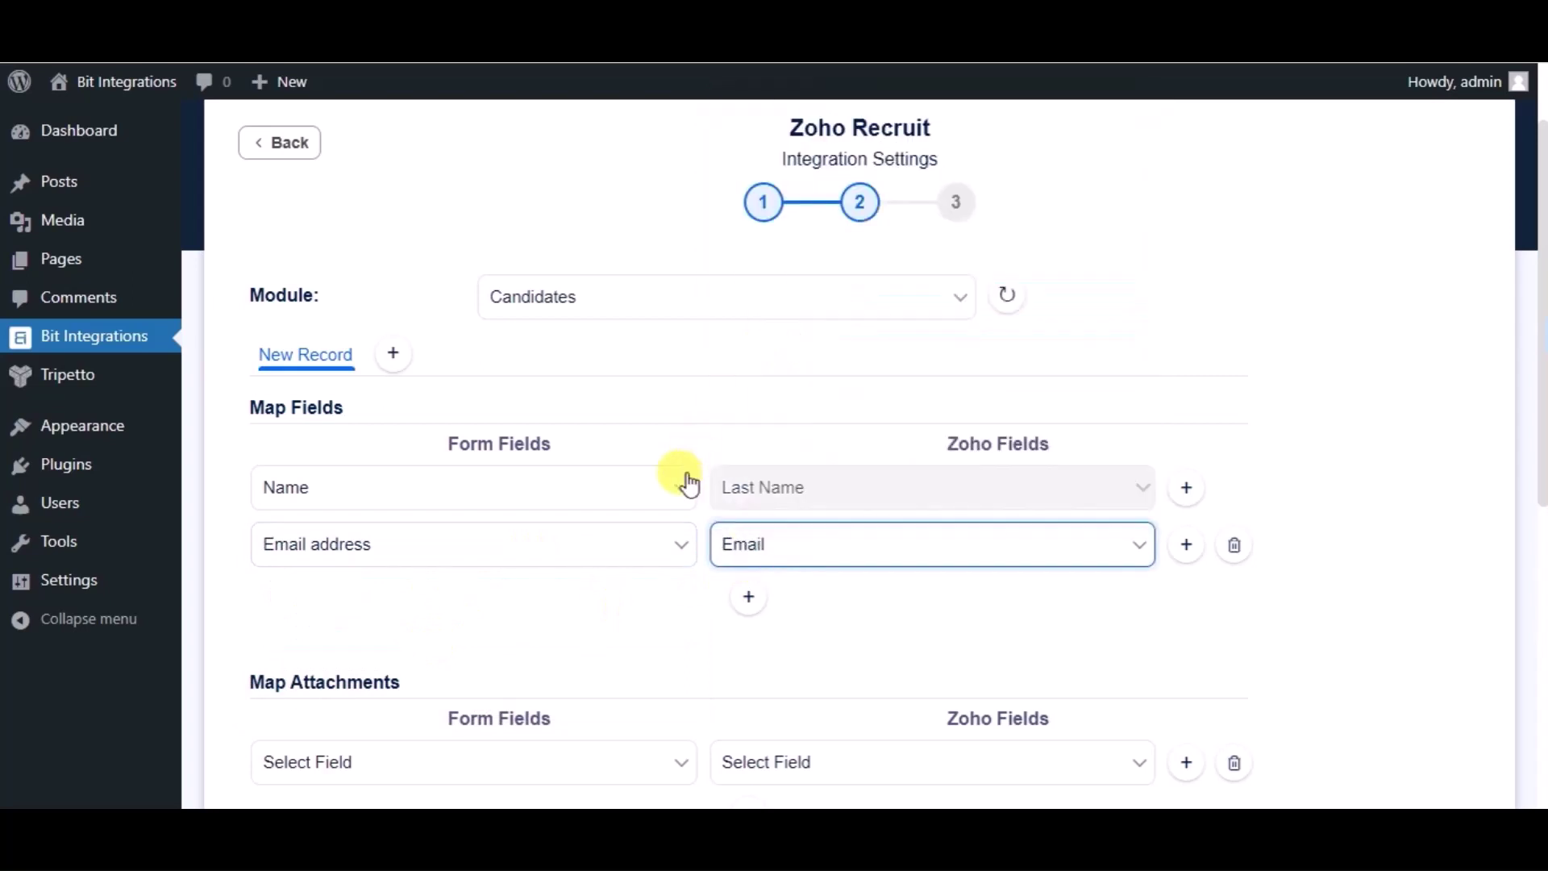
click(748, 599)
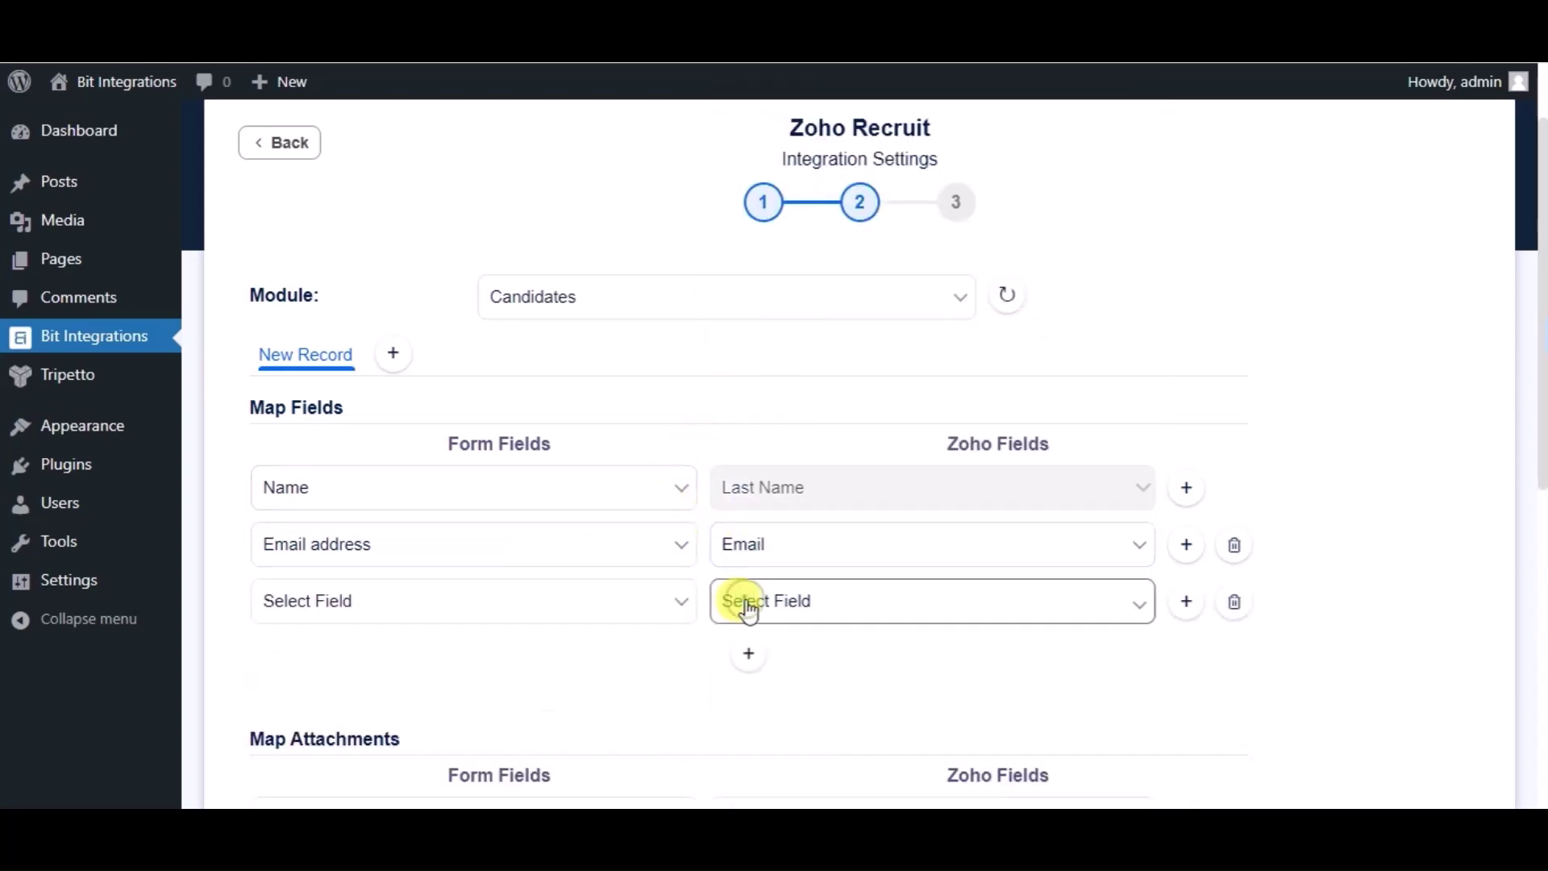
click(562, 600)
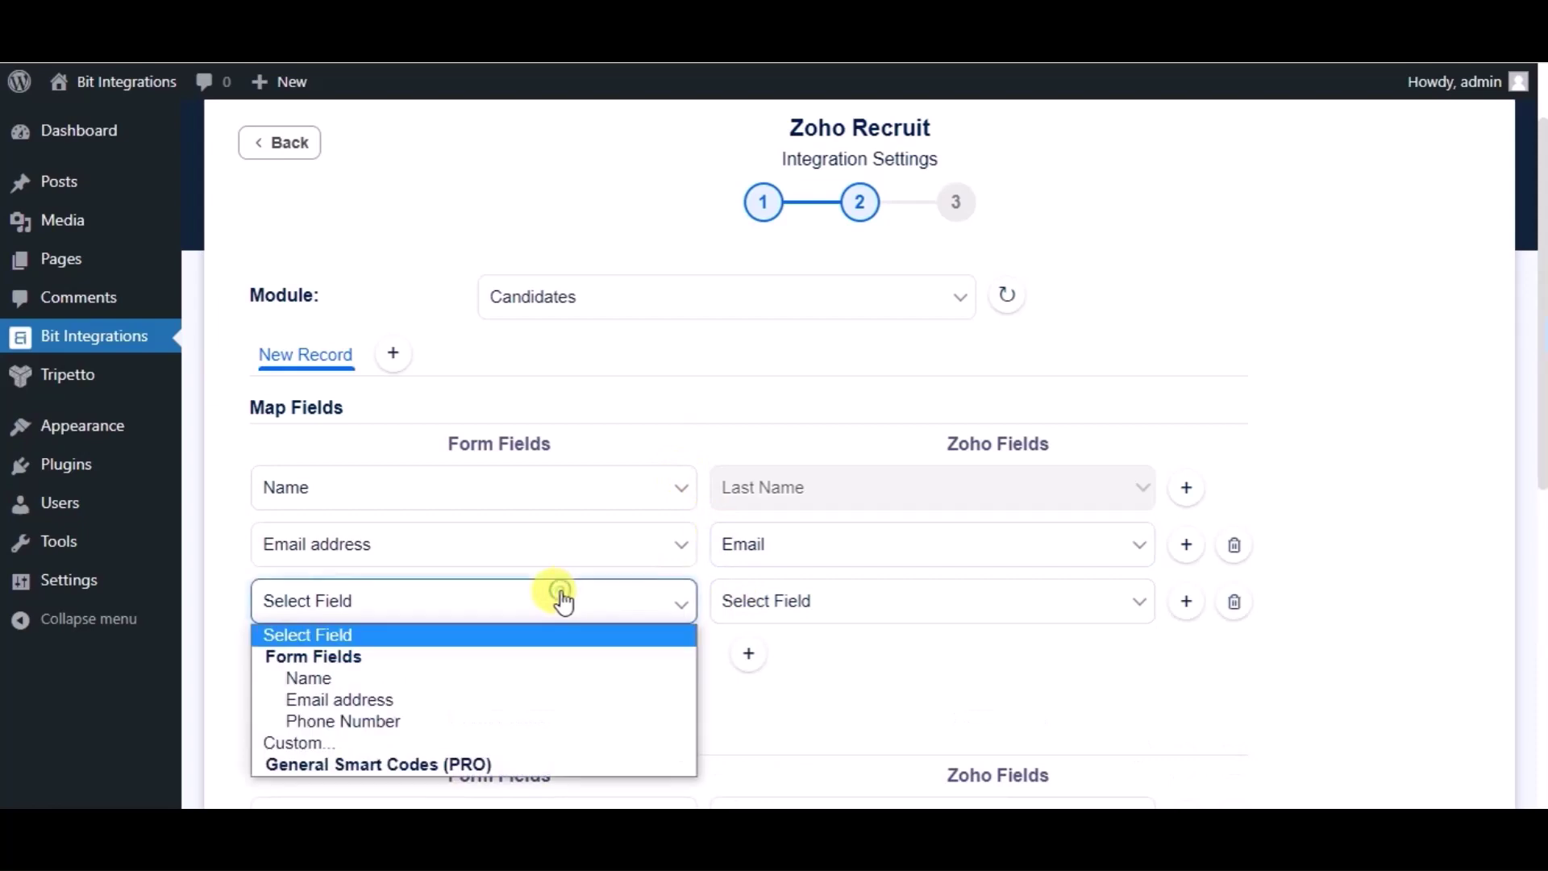
click(407, 720)
click(800, 608)
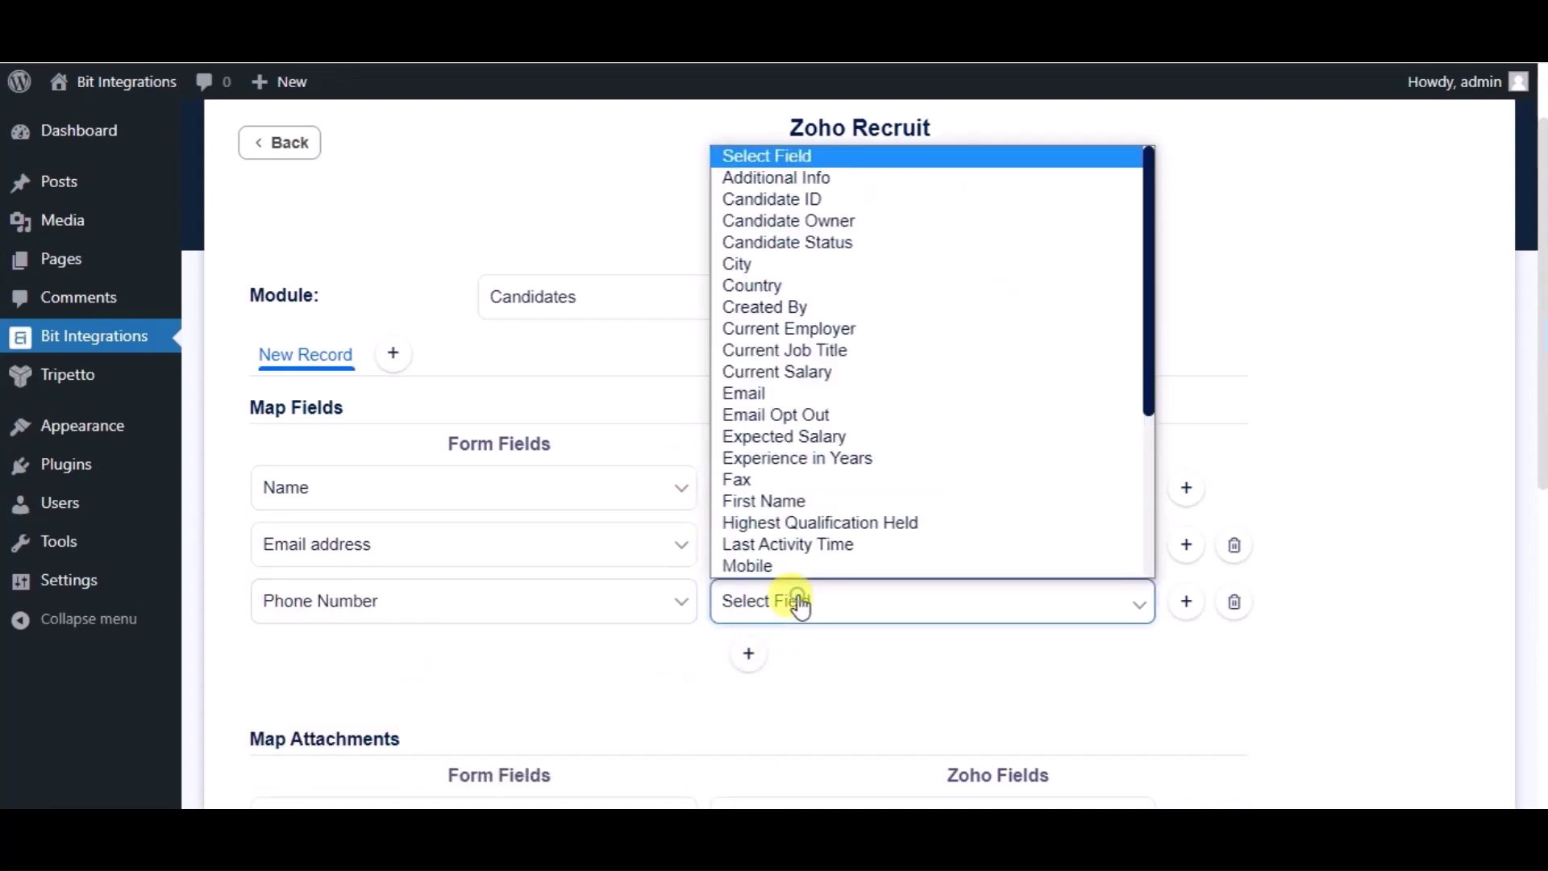
Step: Map Phone Number to Zoho's Mobile field, then advance and Finish & Save the integration
click(767, 565)
scroll(694, 627, down, 5)
scroll(694, 627, down, 3)
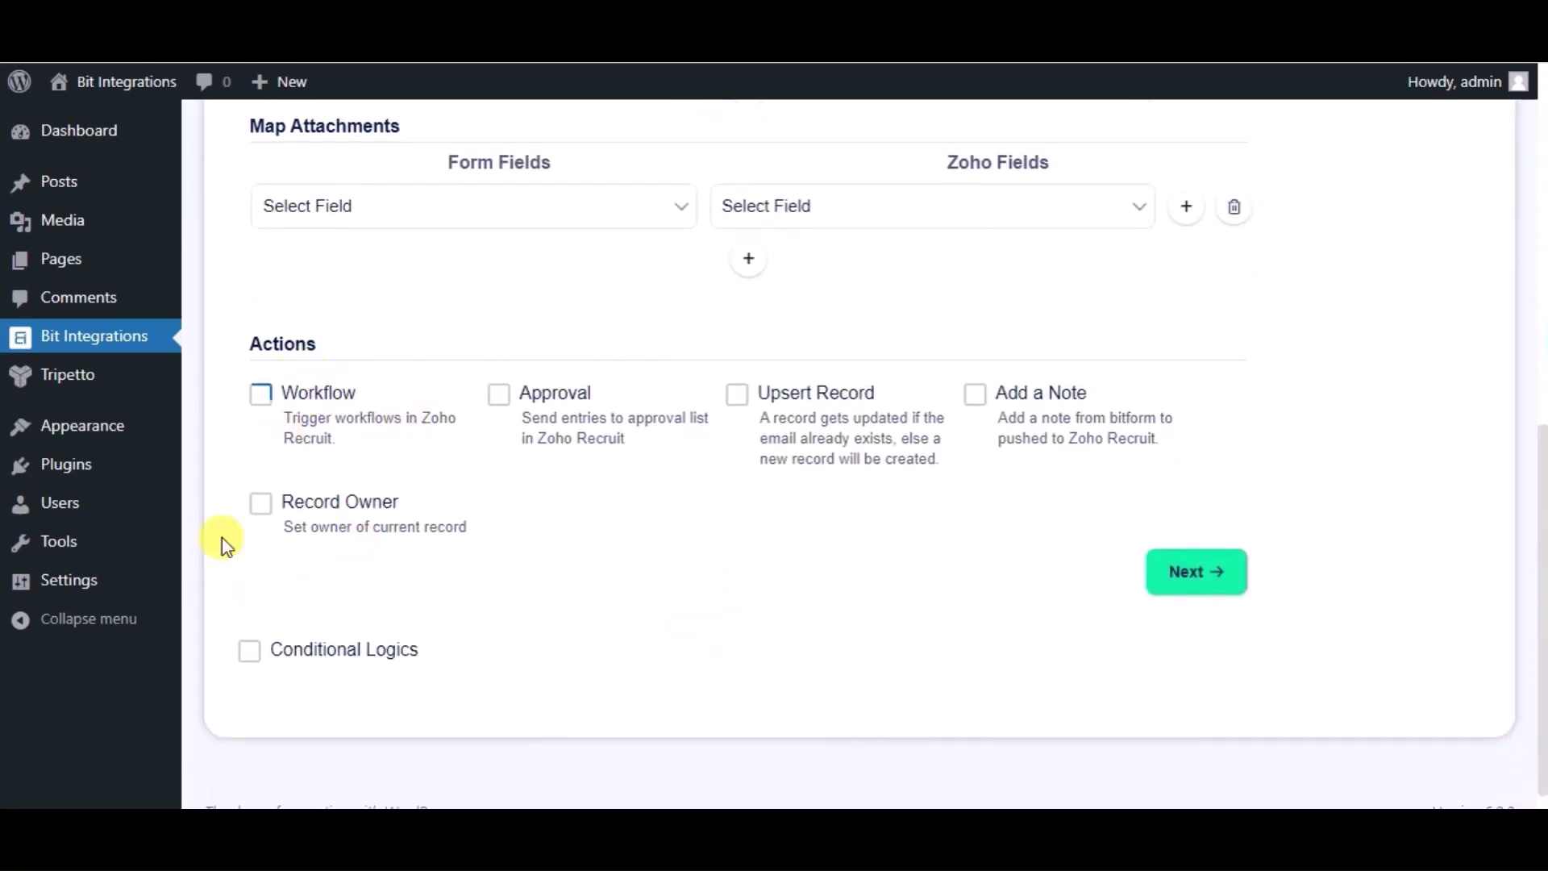
scroll(695, 627, up, 2)
scroll(695, 627, down, 1)
click(1189, 572)
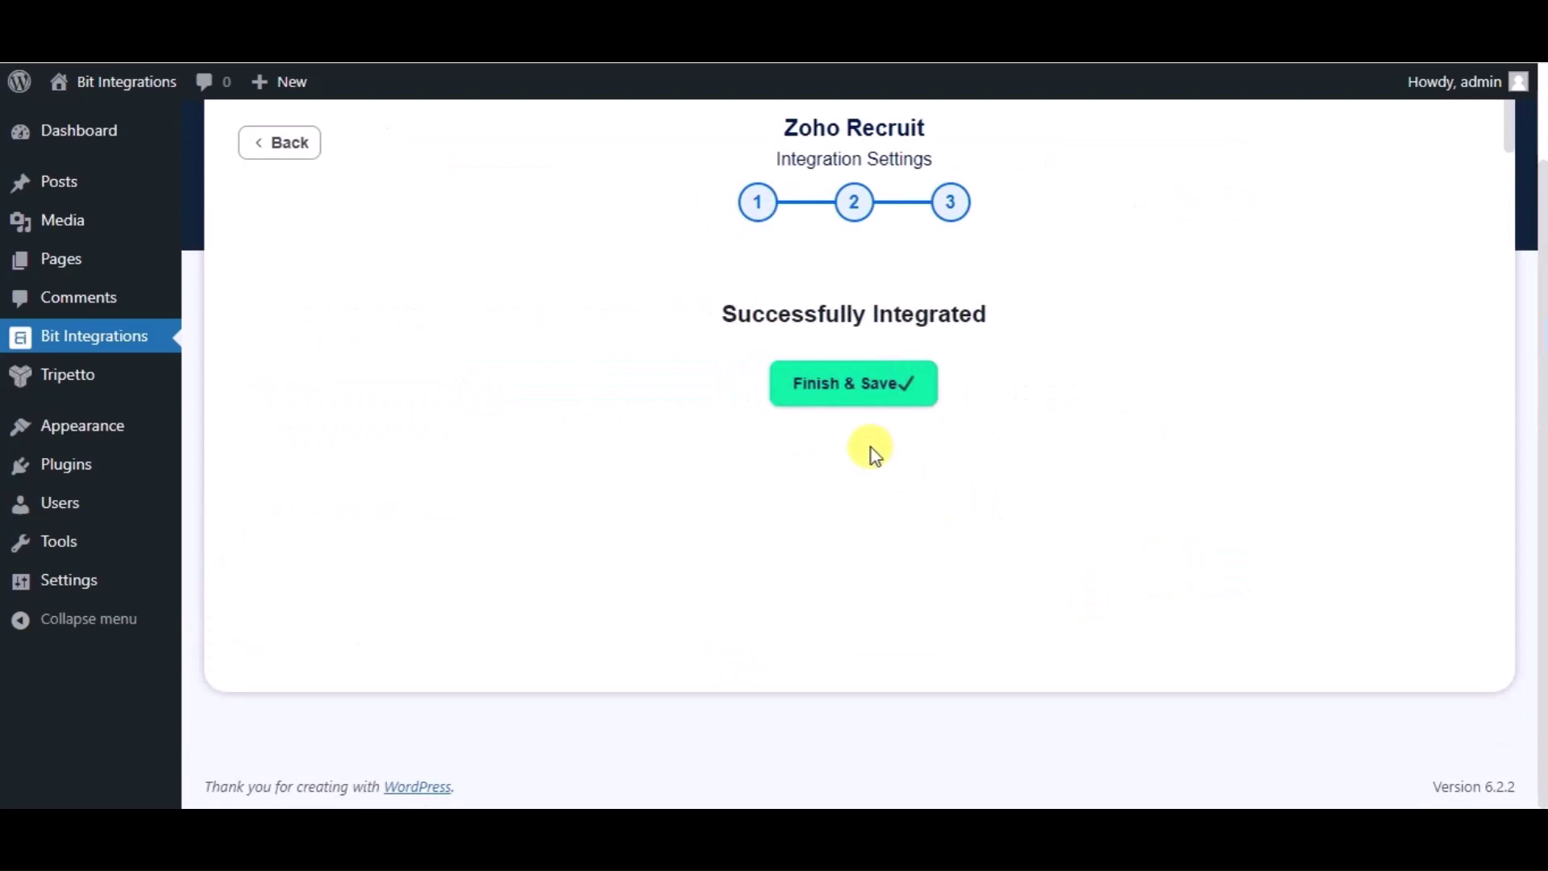
click(845, 403)
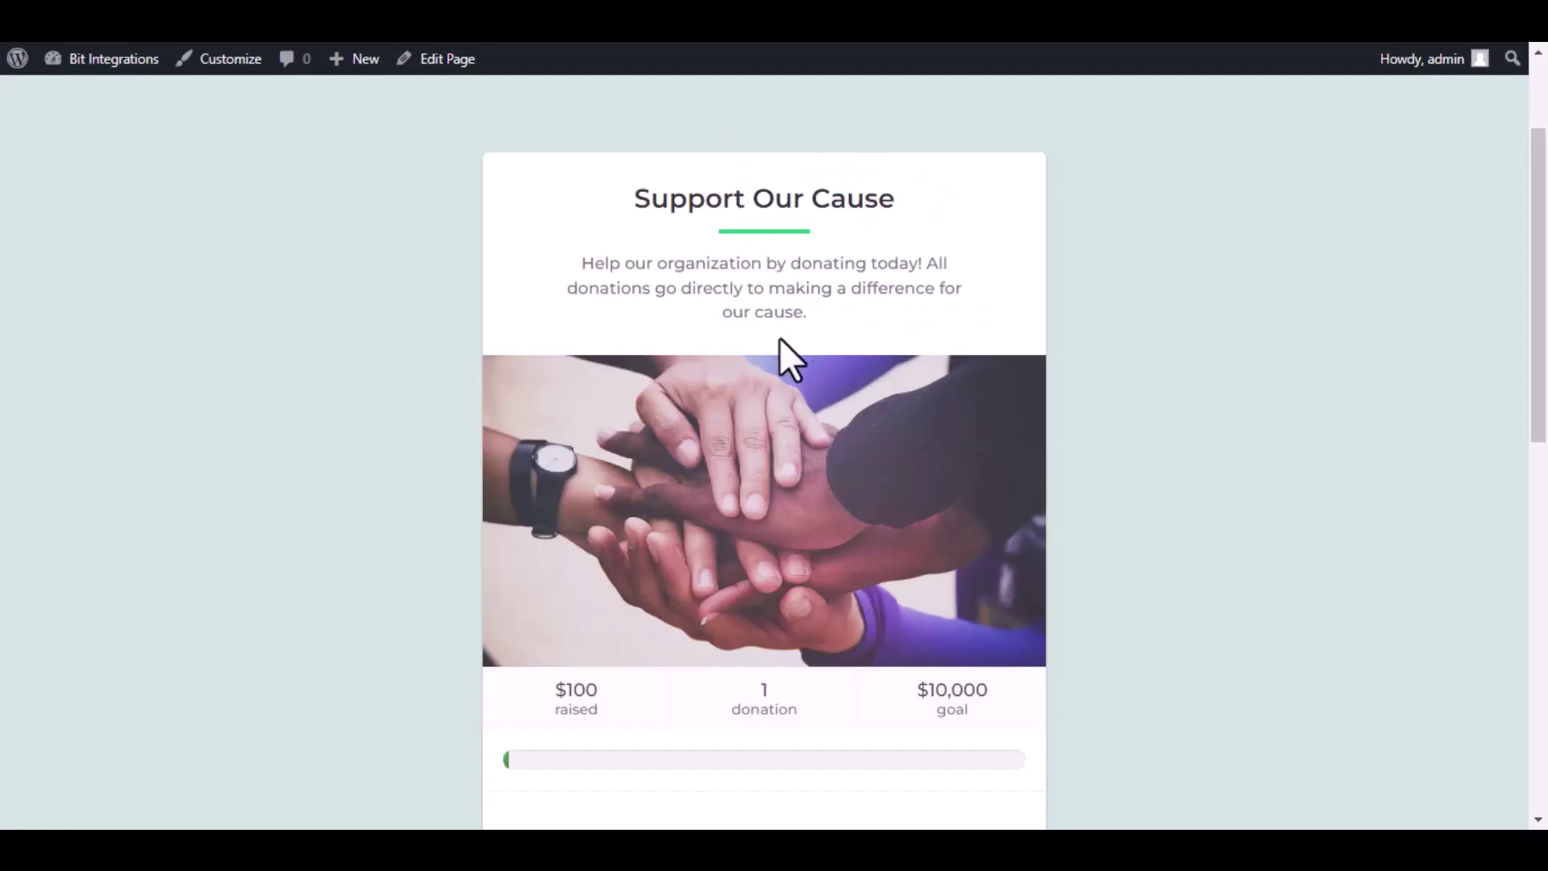
Step: Start a donation on the form and continue with the $100 amount
scroll(777, 337, up, 2)
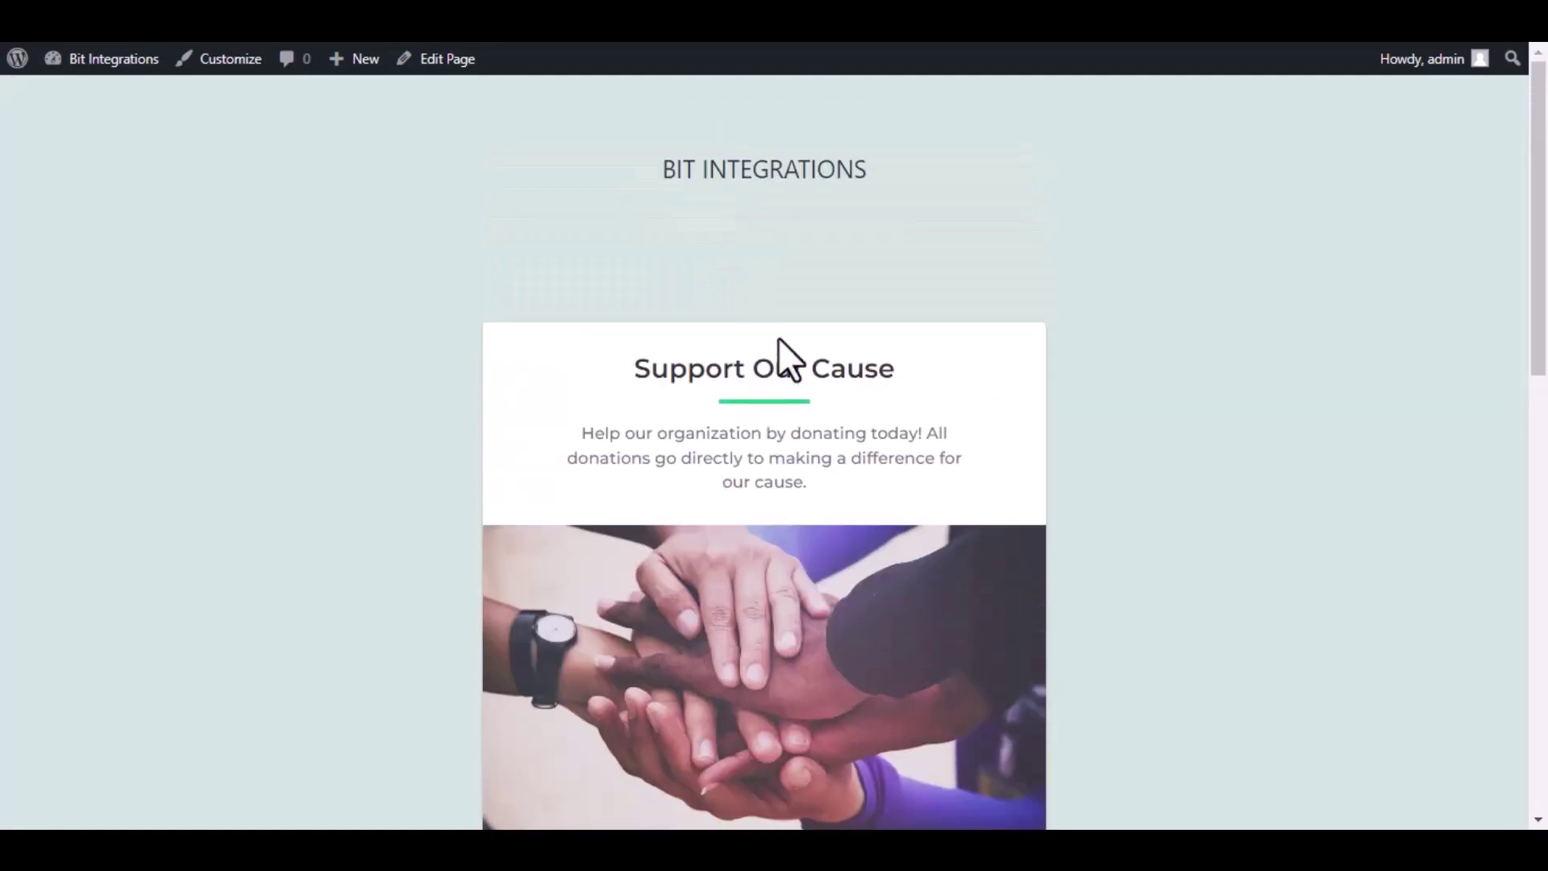
scroll(778, 336, down, 6)
click(800, 481)
click(810, 531)
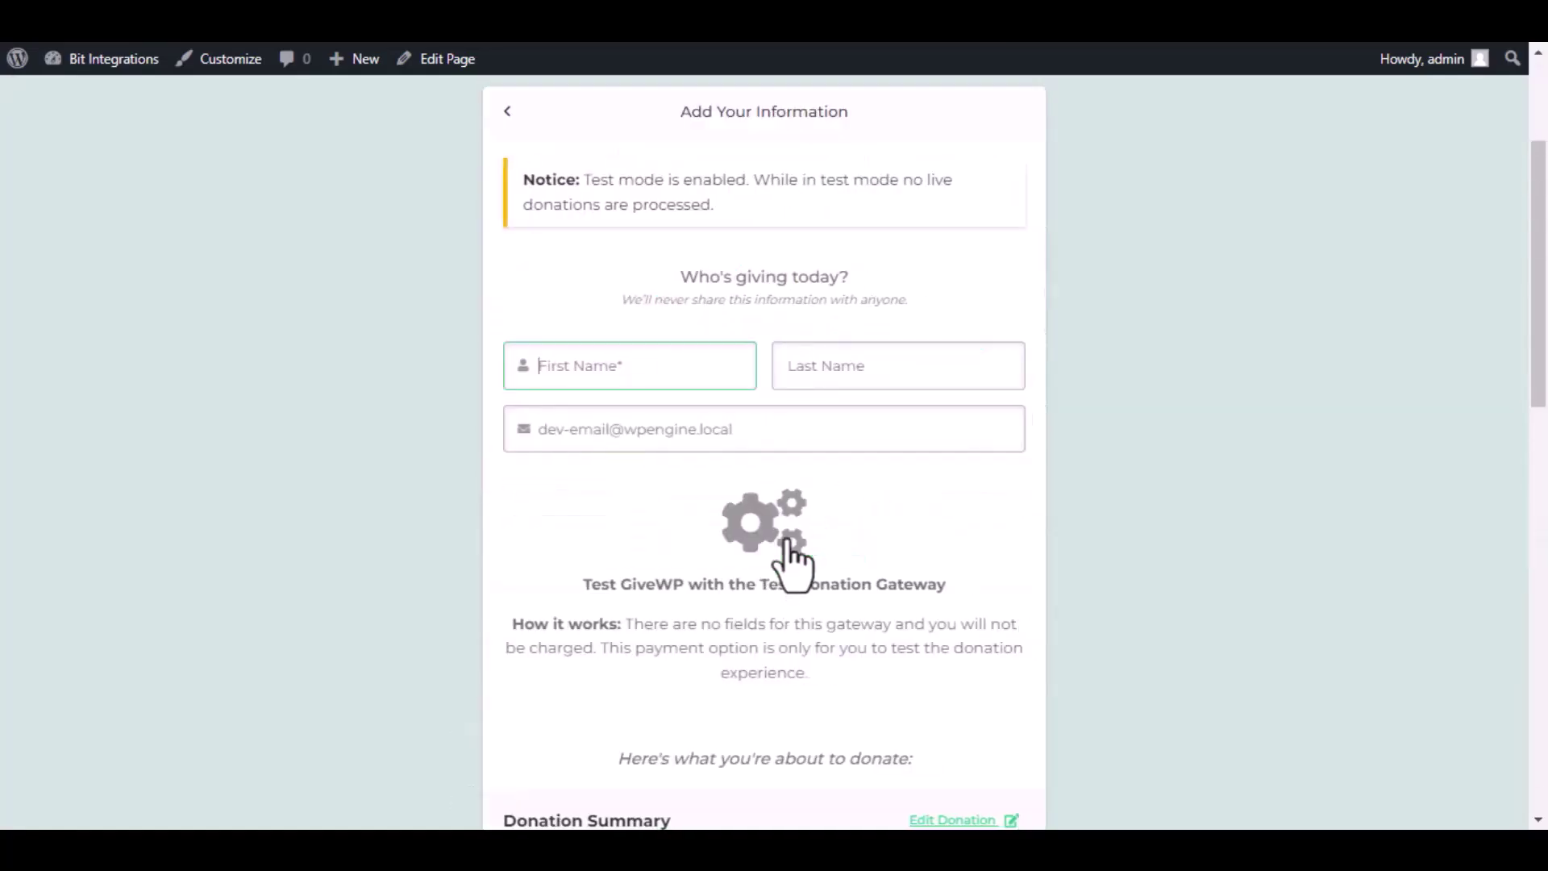
Step: Enter donor first name 'Bit', last name 'Integrations' and an e-mail, then submit the donation
text(Bit)
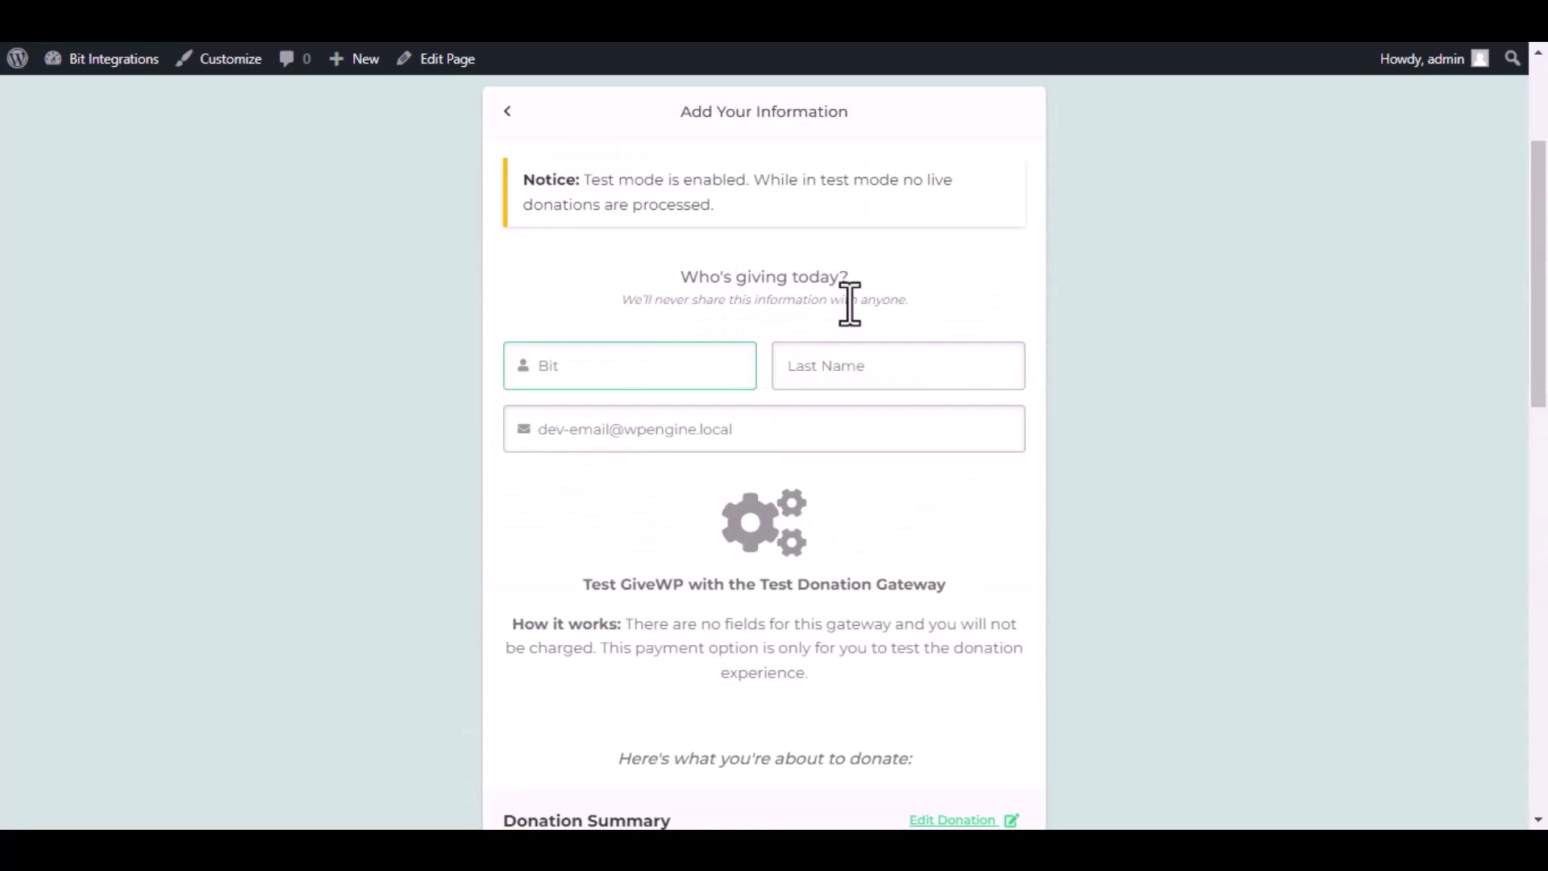
click(888, 365)
text(Integrations)
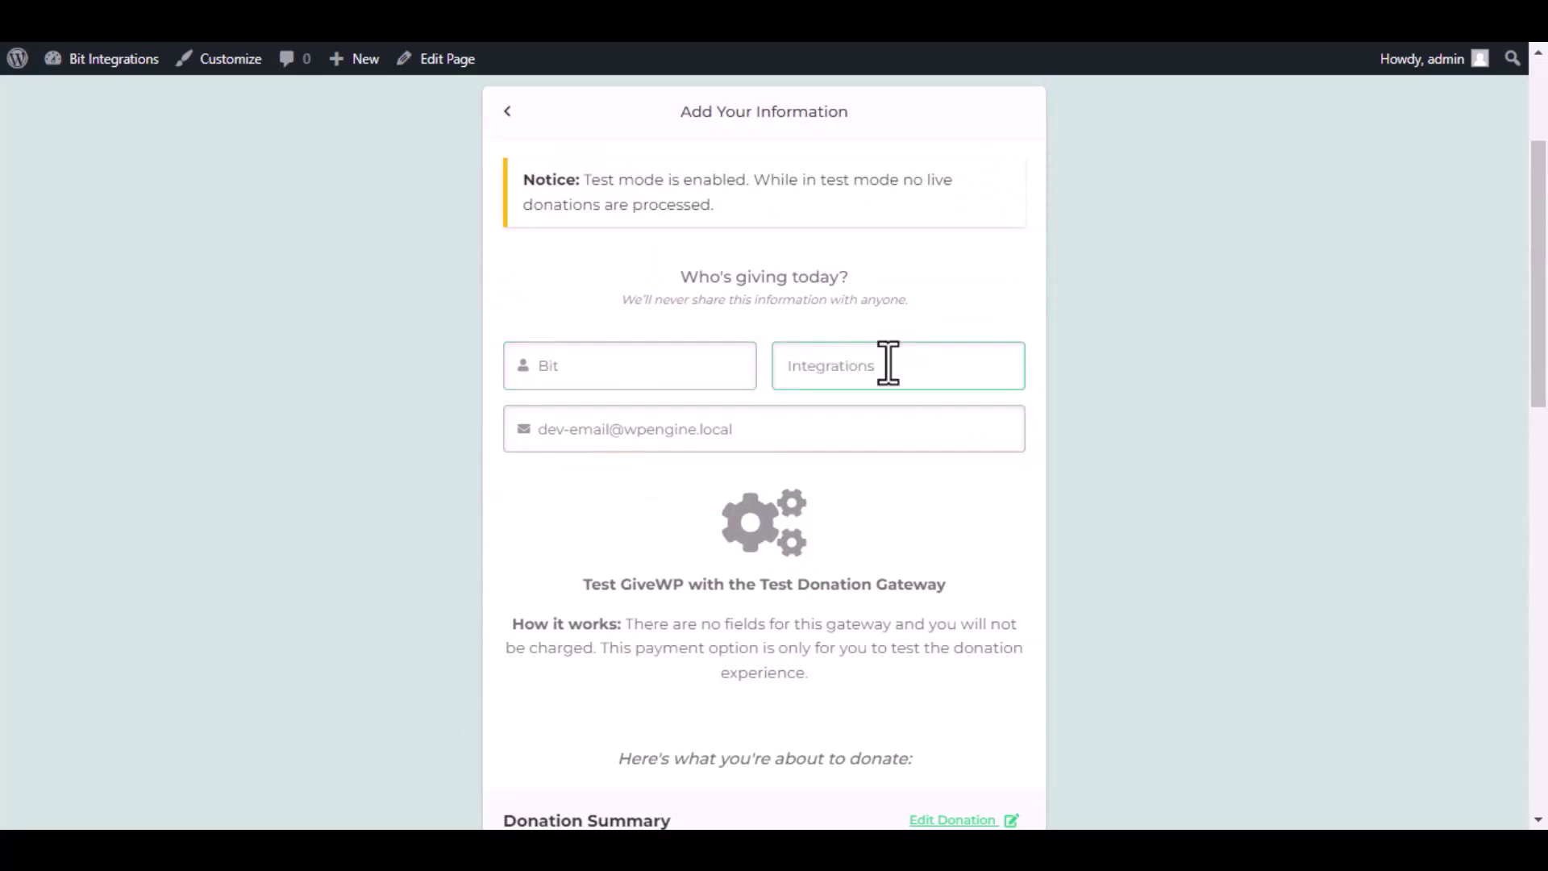
click(889, 417)
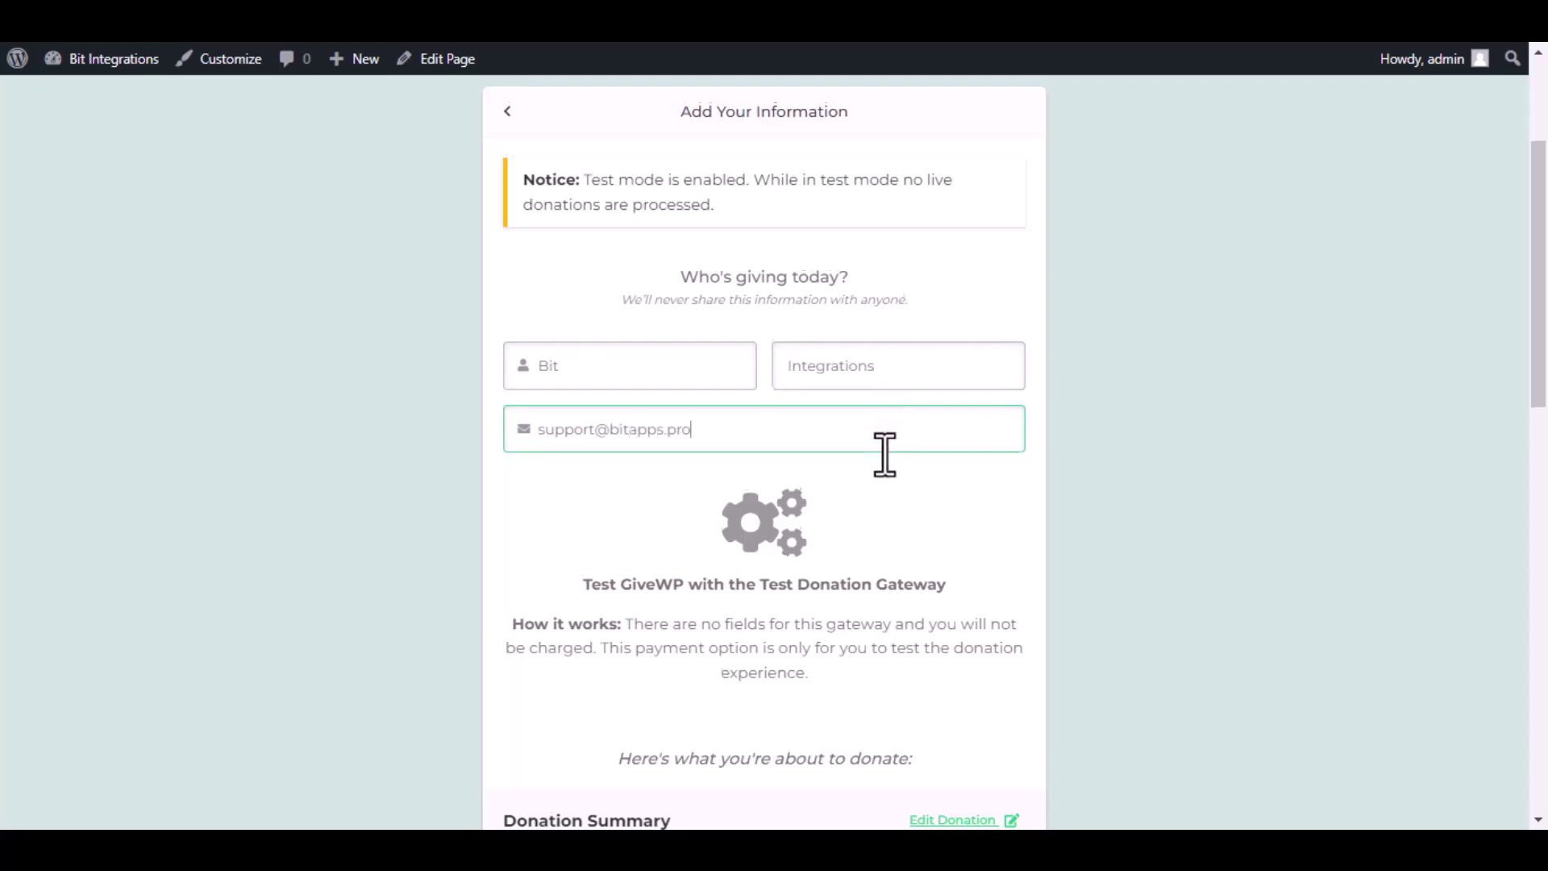
scroll(881, 484, down, 9)
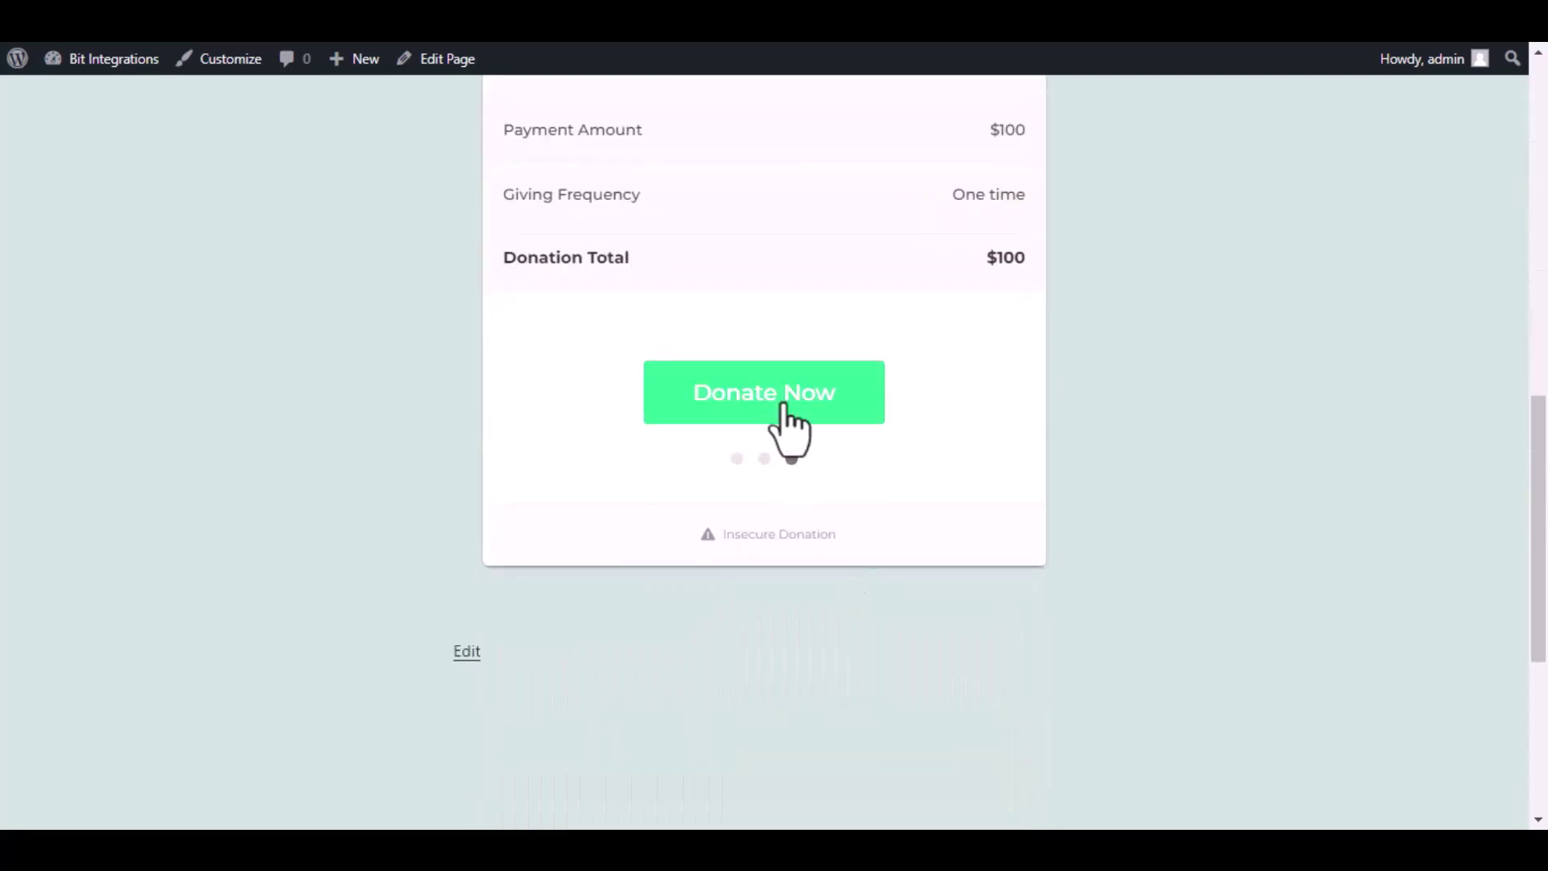
click(784, 407)
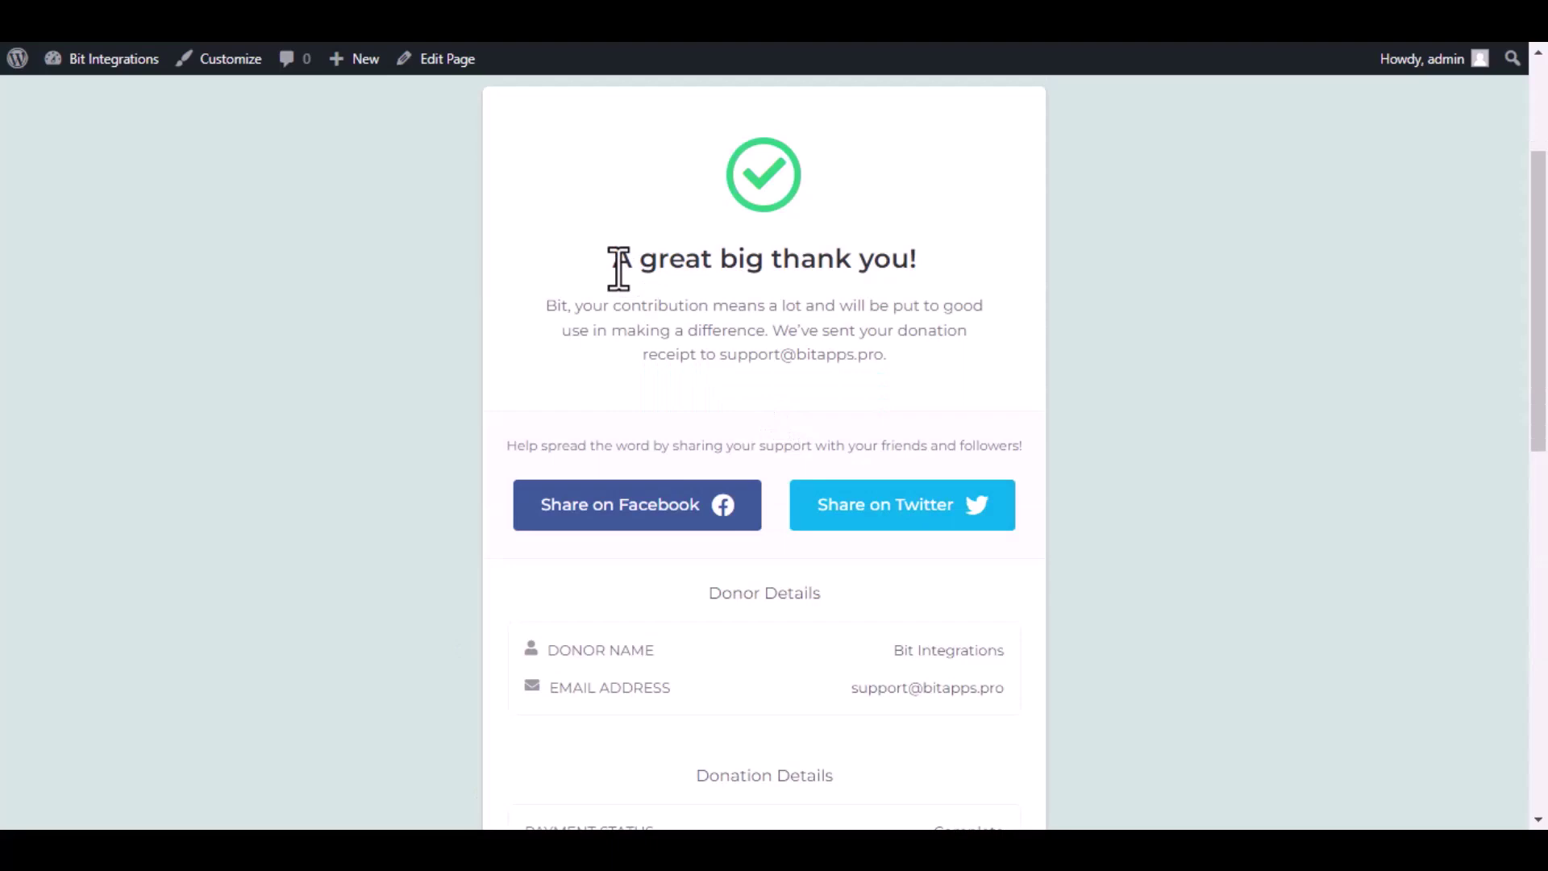